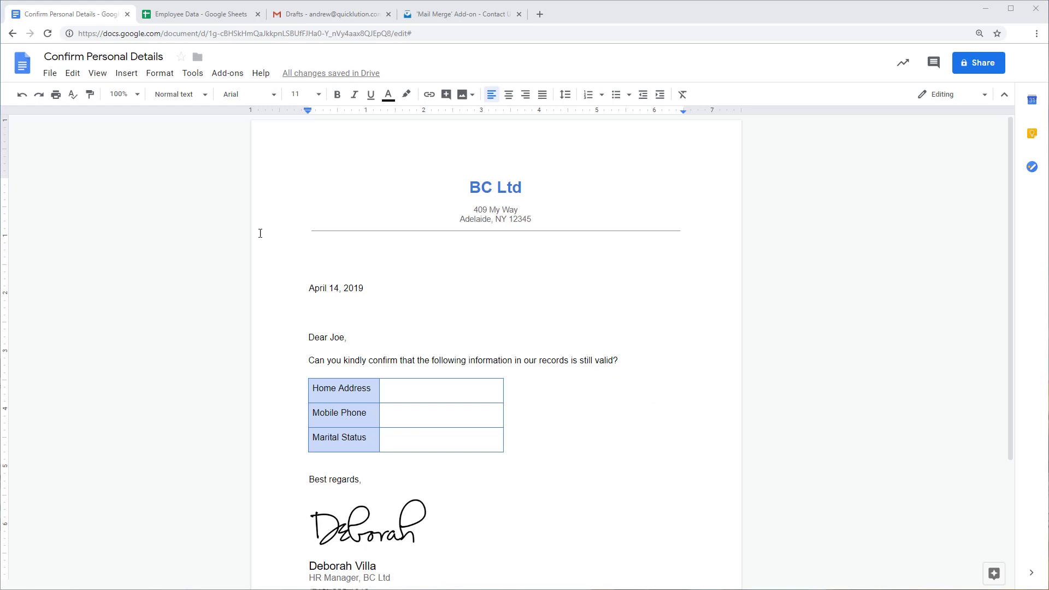
# Review the Confirm Personal Details letter and the Address, Mobile and Status columns of the Employee Data spreadsheet.
pyautogui.scroll(-2, 251, 261)
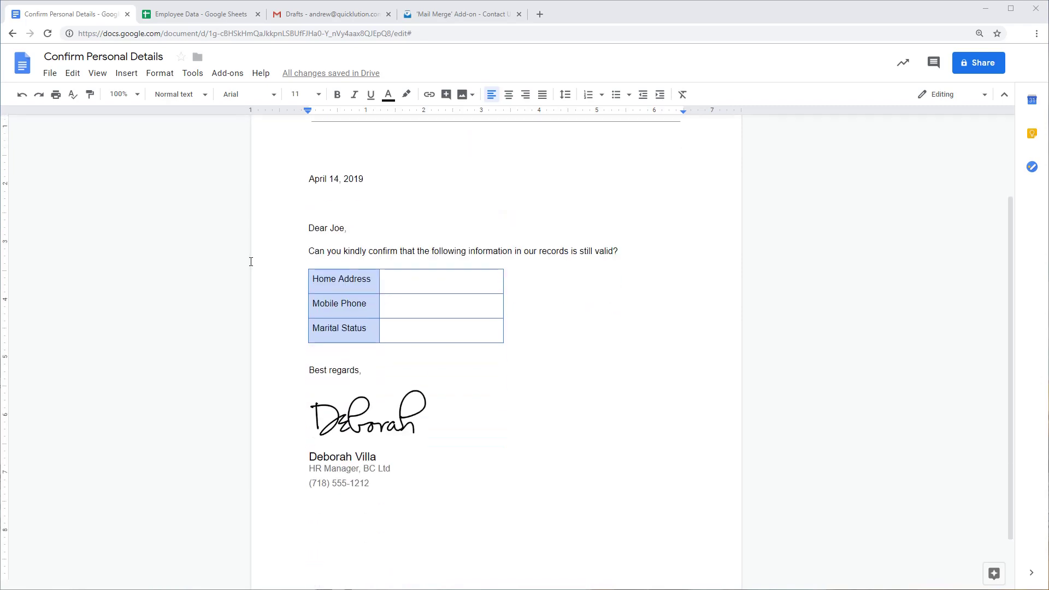
pyautogui.scroll(2, 251, 265)
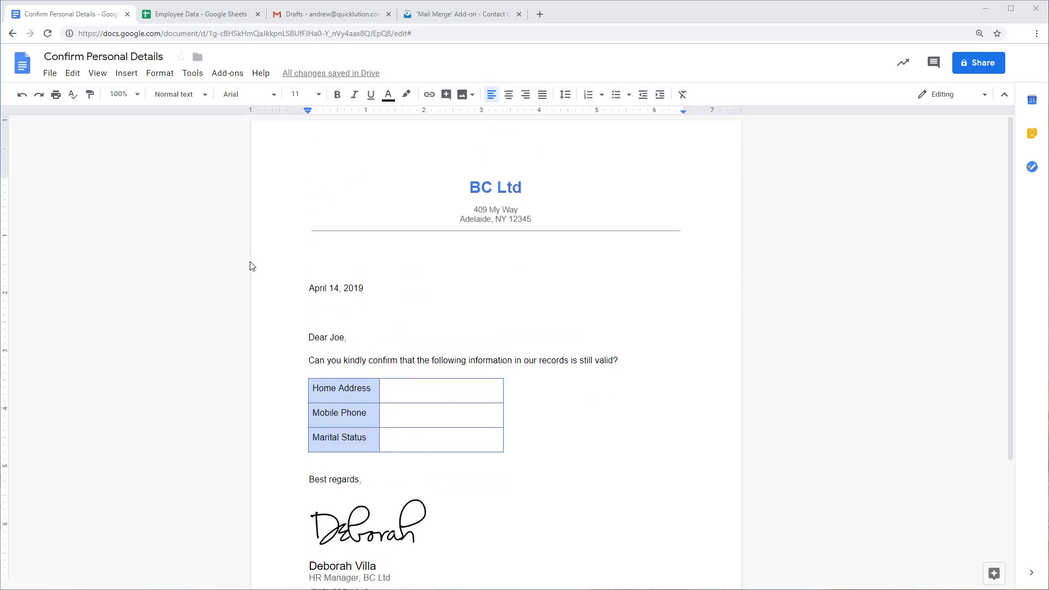
pyautogui.click(193, 17)
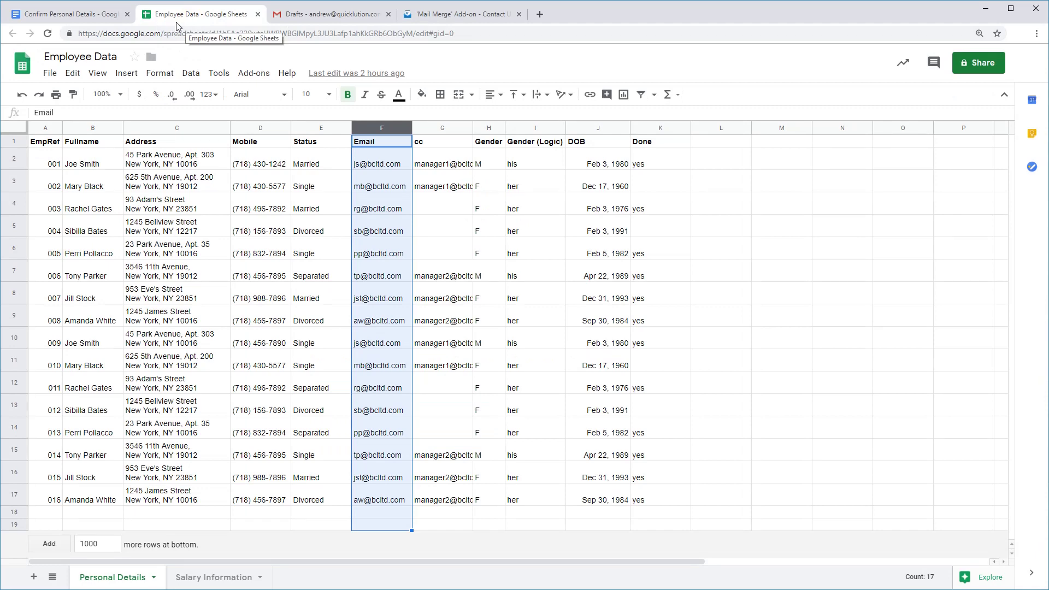
pyautogui.click(191, 188)
pyautogui.click(155, 129)
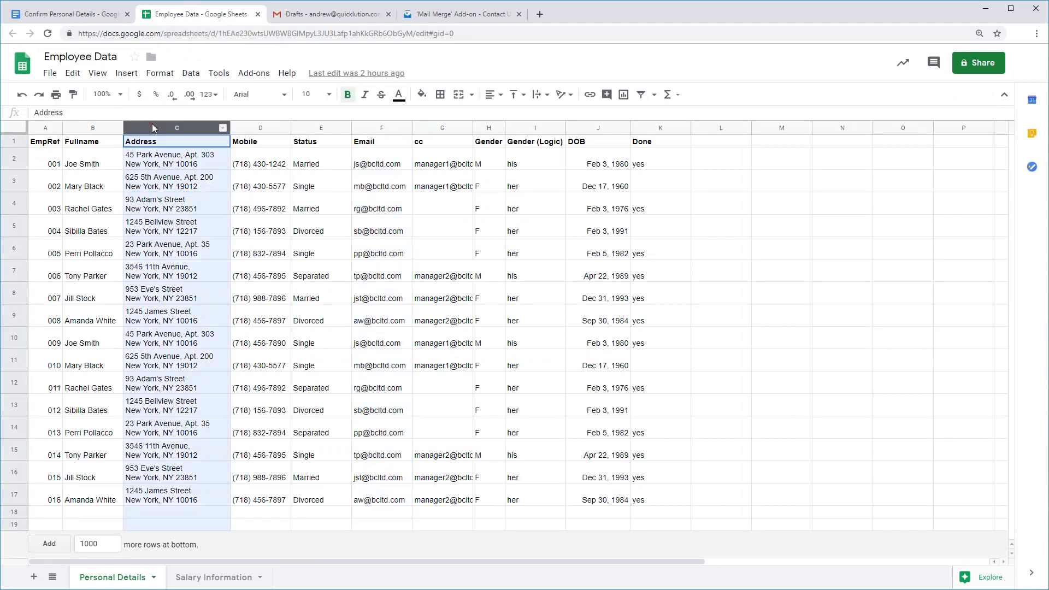
pyautogui.keyDown('shift'); pyautogui.click(260, 127); pyautogui.keyUp('shift')
pyautogui.keyDown('shift'); pyautogui.click(306, 127); pyautogui.keyUp('shift')
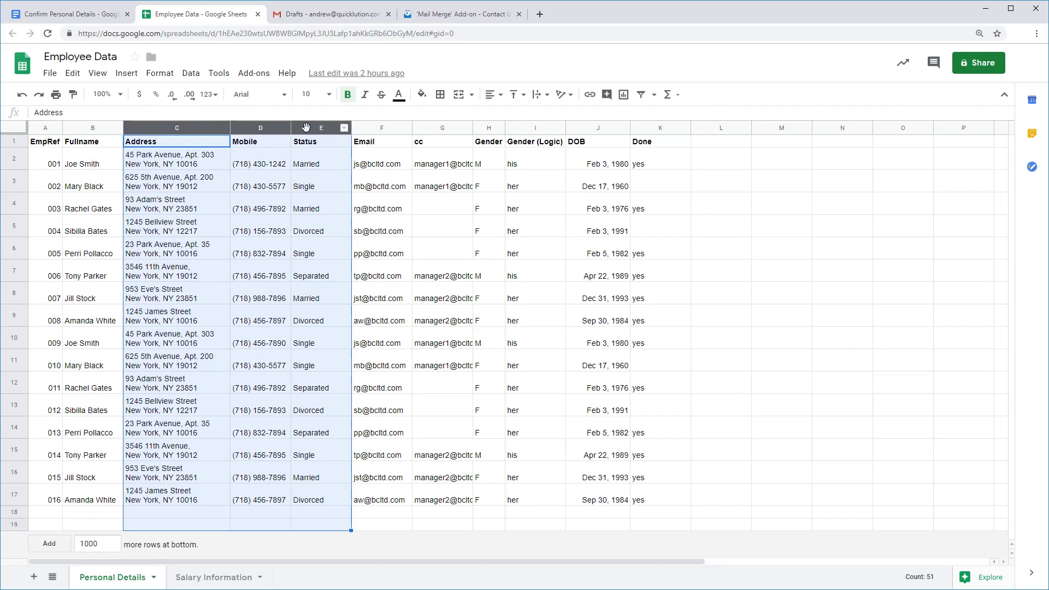
# Return to the letter and check the greeting name and the empty Home Address, Mobile Phone and Marital Status cells.
pyautogui.hotkey('ctrl', 'shift', 'Tab')
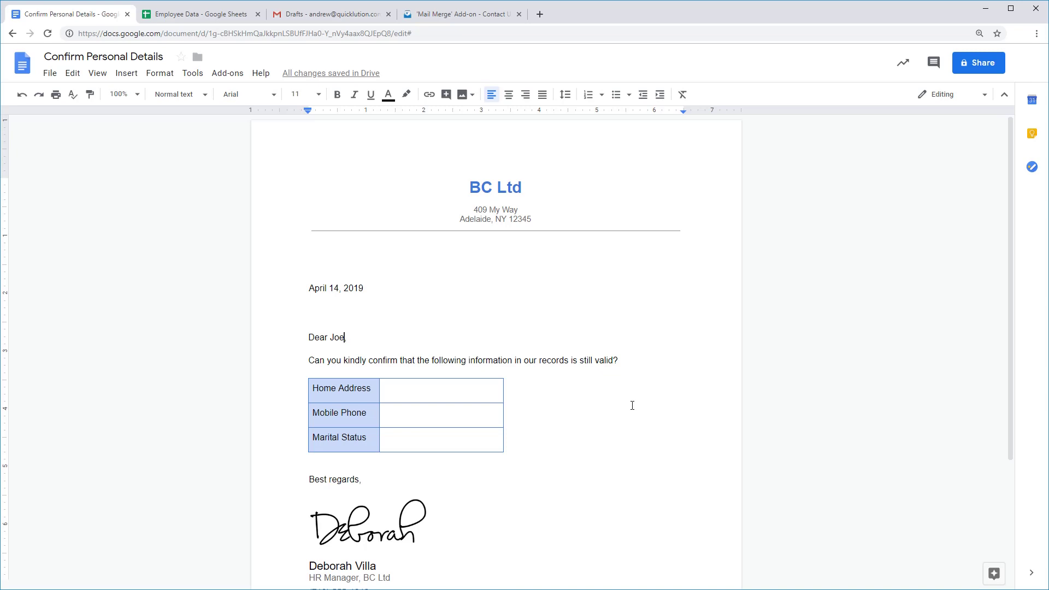
pyautogui.doubleClick(342, 339)
pyautogui.click(418, 398)
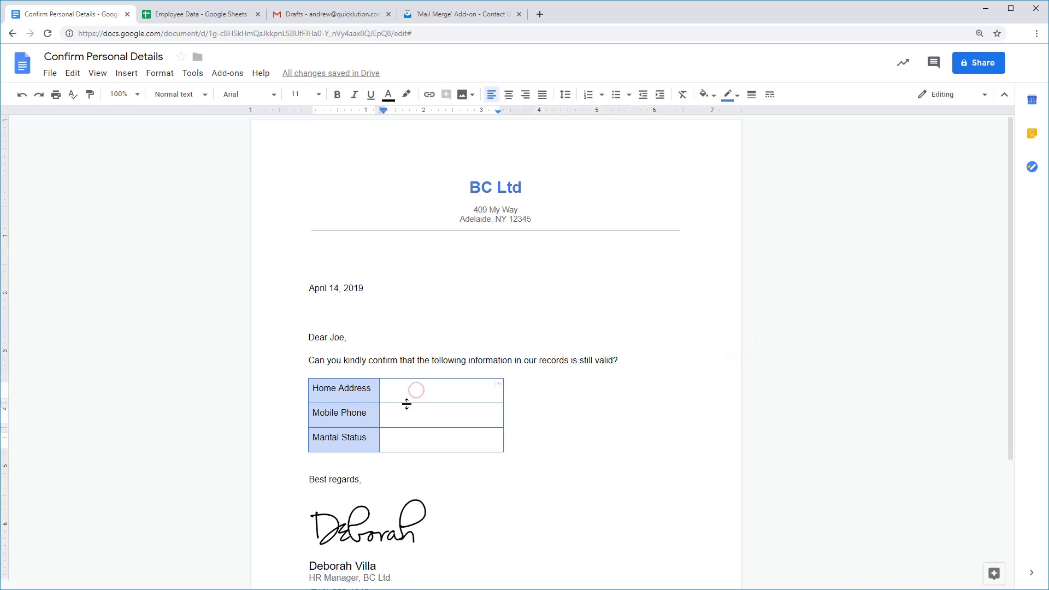
pyautogui.click(410, 416)
pyautogui.click(397, 438)
# Start the Mail Merge add-on in the letter document.
pyautogui.click(229, 77)
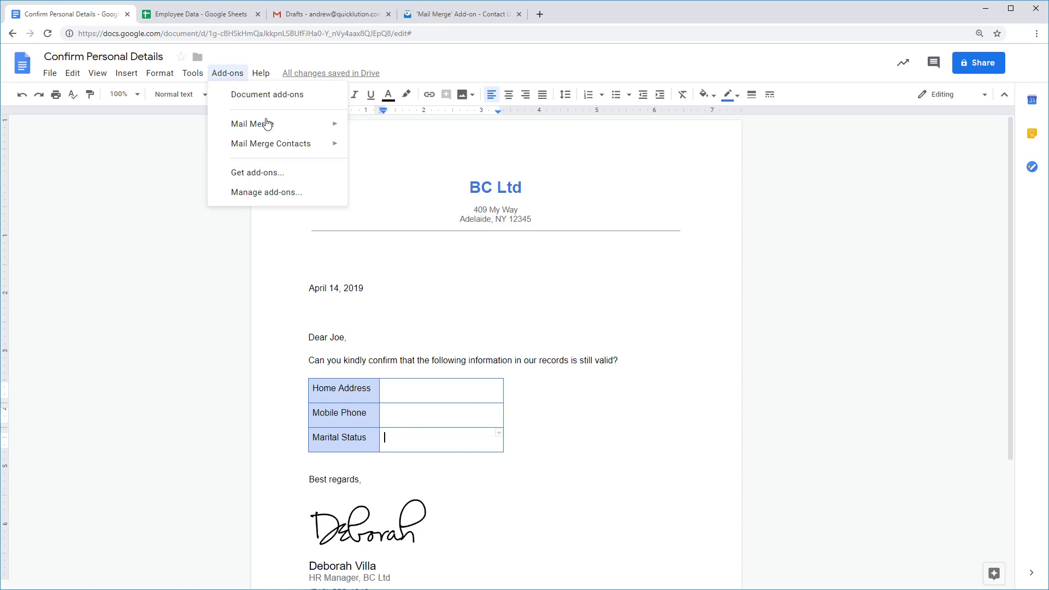
pyautogui.moveTo(276, 128)
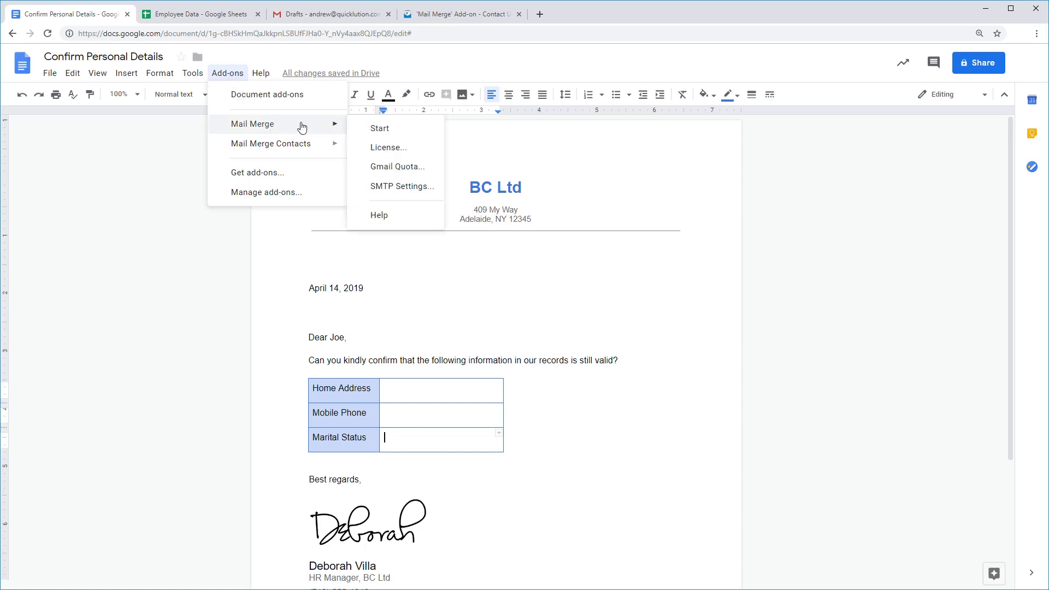
pyautogui.click(408, 131)
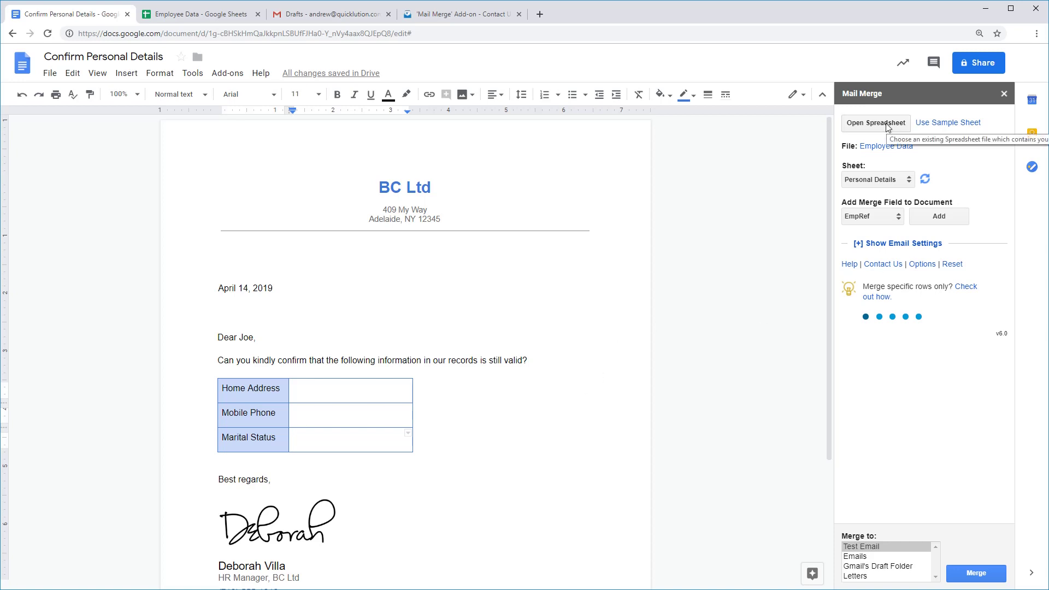
# Check the spreadsheet picker for merge data without choosing another file, and select Personal Details as the source sheet.
pyautogui.click(862, 123)
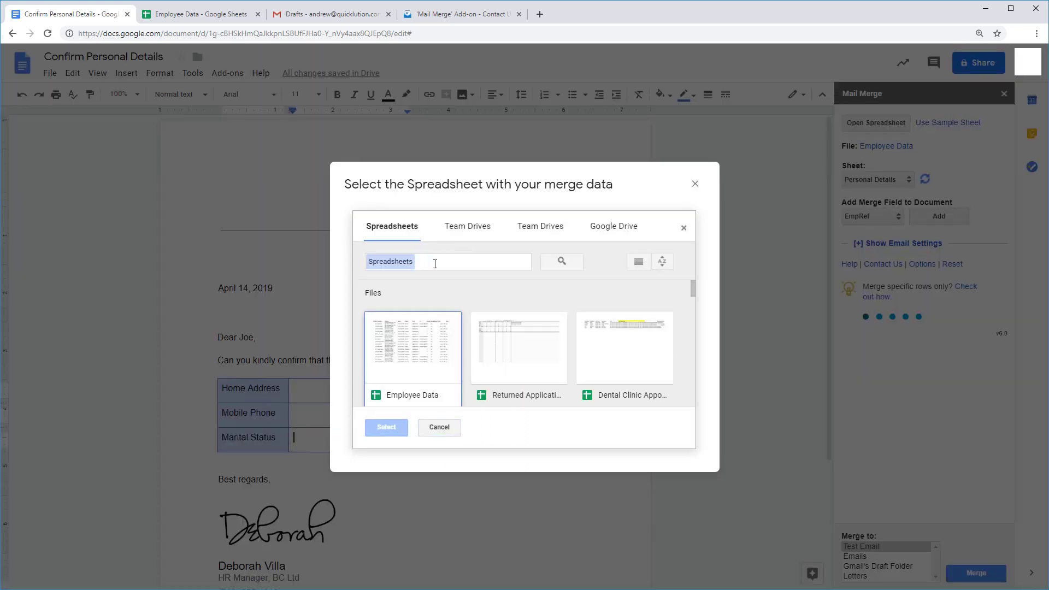
pyautogui.click(695, 184)
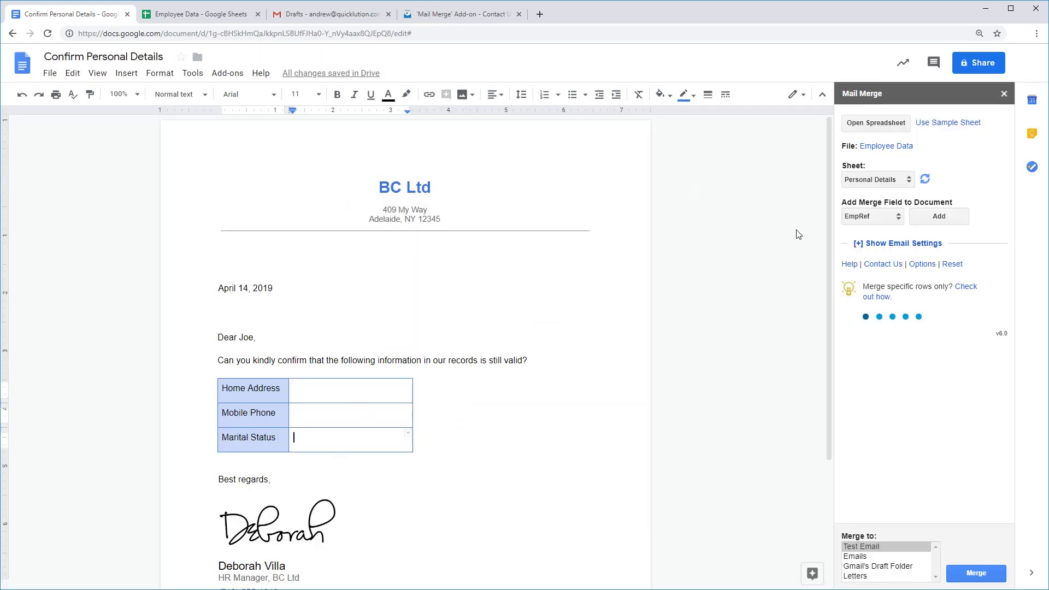
pyautogui.click(902, 185)
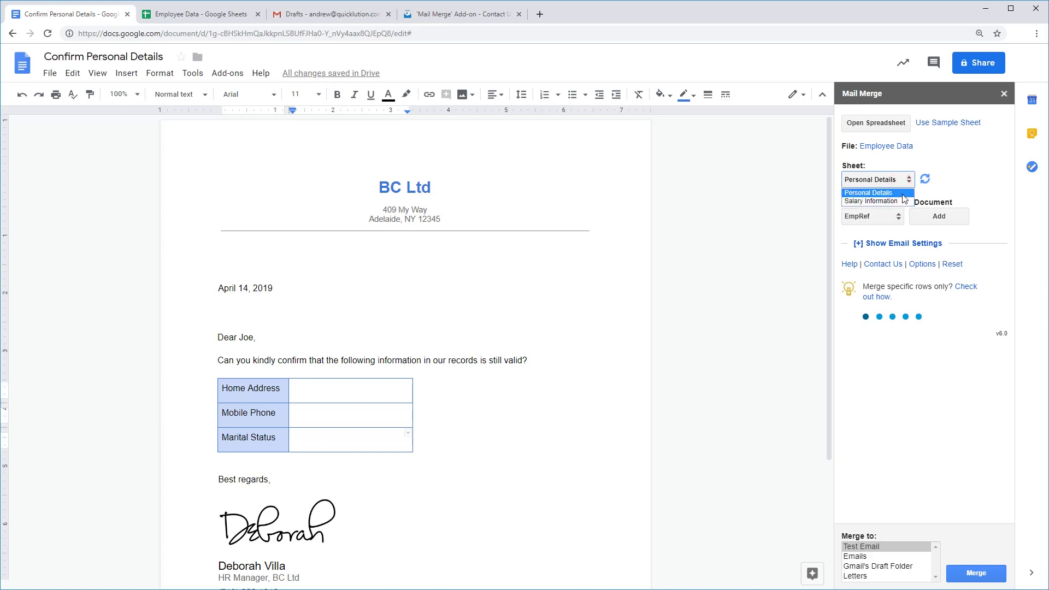
pyautogui.click(903, 198)
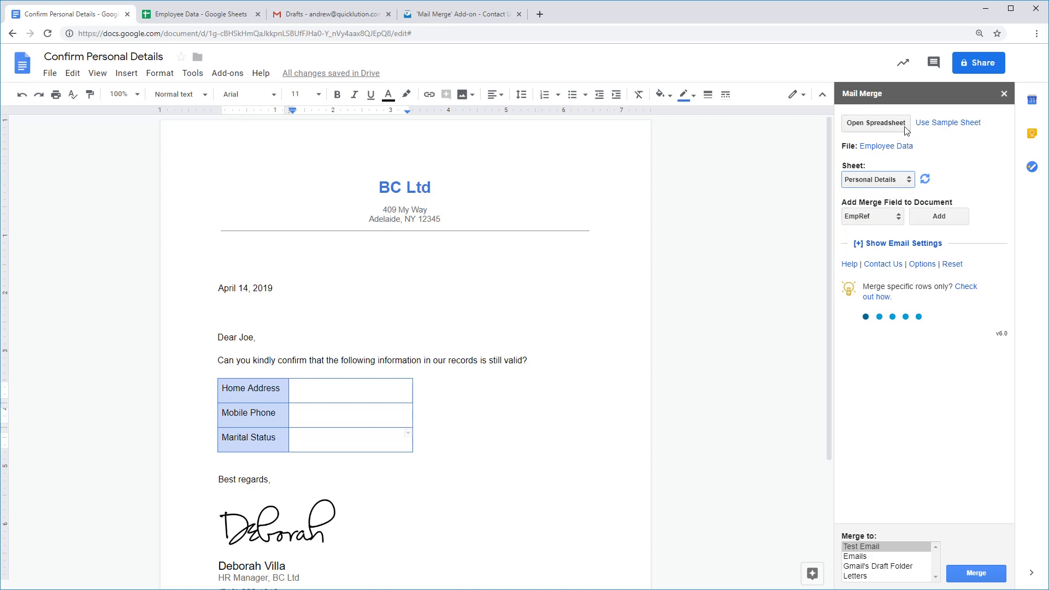
# Open the linked Employee Data spreadsheet to examine its header row, and compare it with the letter's available merge fields.
pyautogui.click(903, 146)
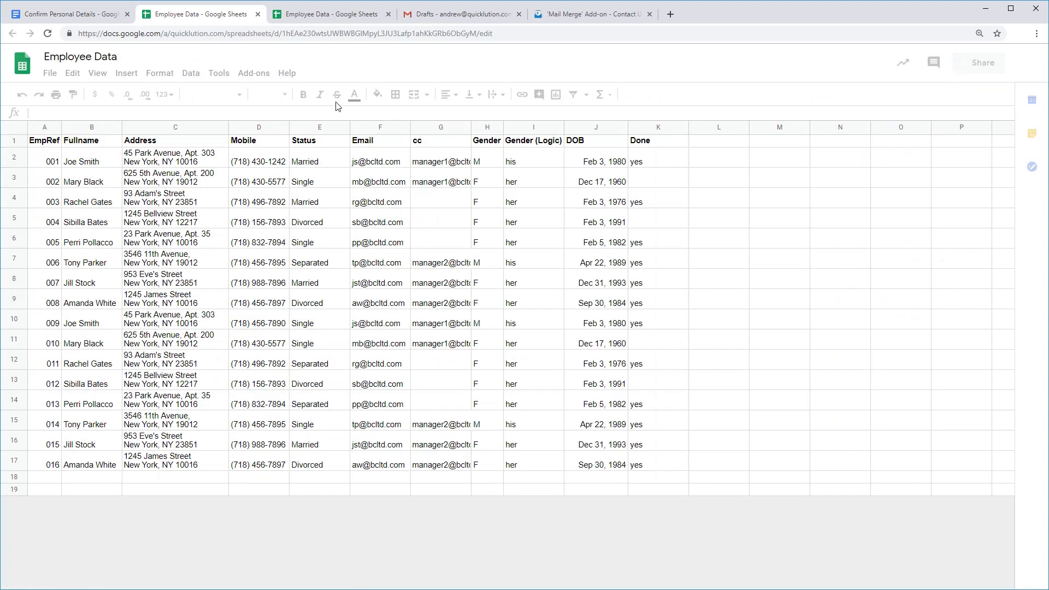
pyautogui.click(9, 143)
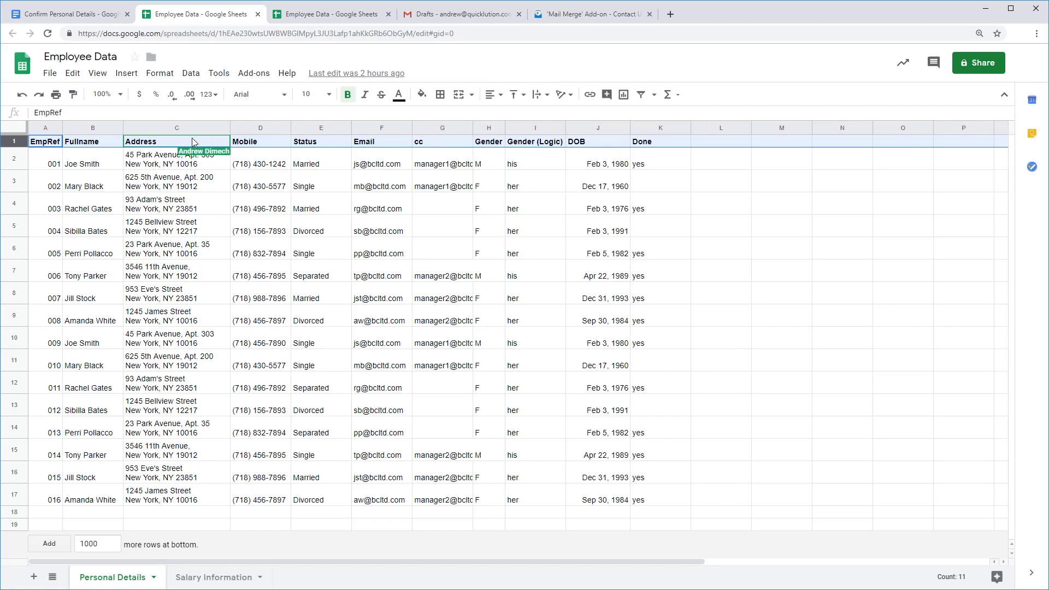
pyautogui.click(89, 21)
pyautogui.click(875, 218)
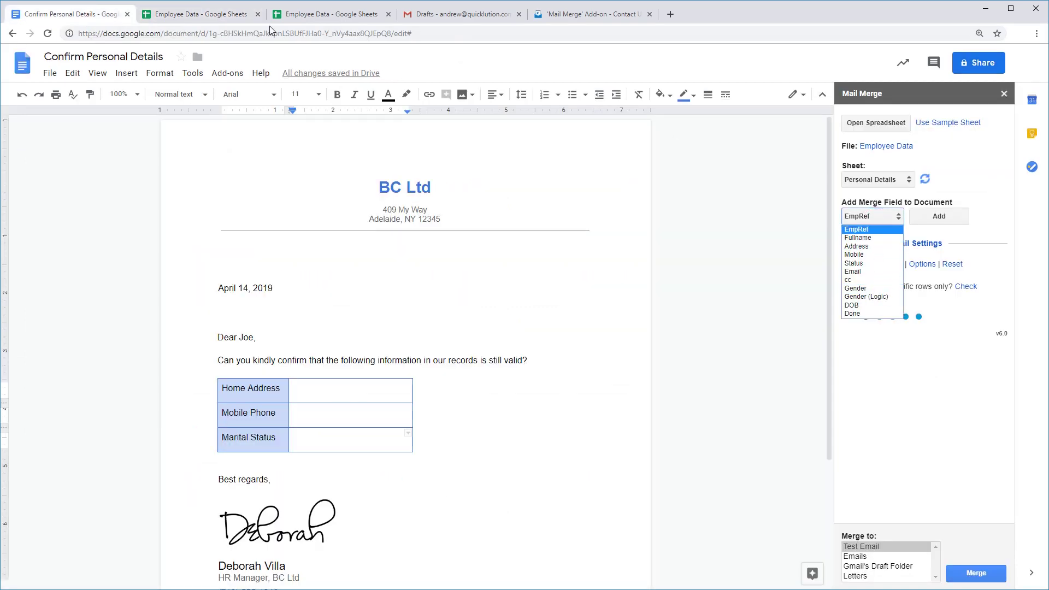
# Examine the Email column in the Employee Data spreadsheet and check the Email To Column in the merge's email settings.
pyautogui.click(205, 21)
pyautogui.click(205, 21)
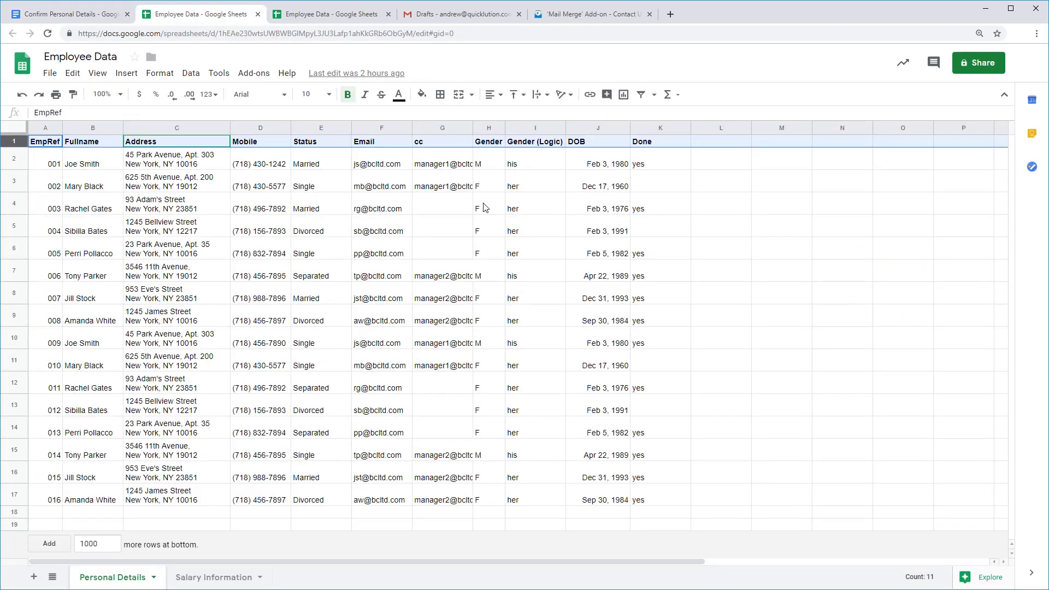
pyautogui.click(378, 131)
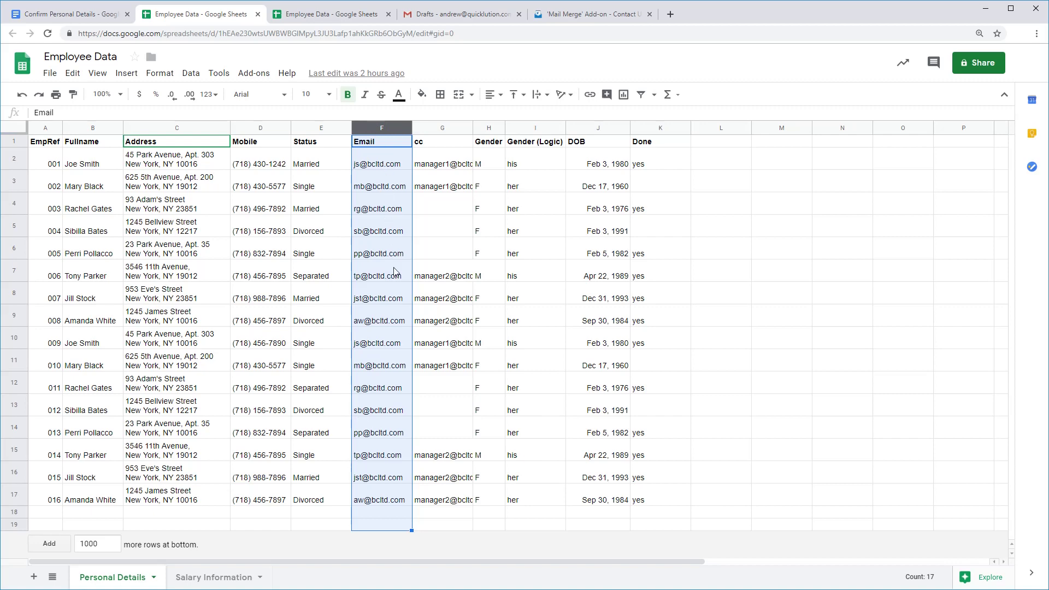
pyautogui.click(41, 14)
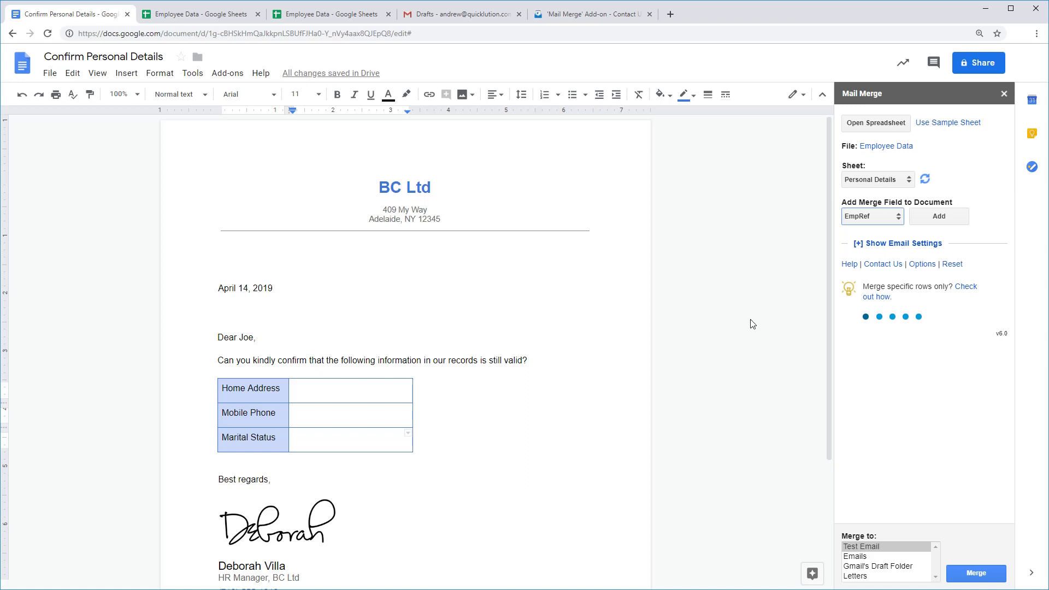
pyautogui.click(906, 244)
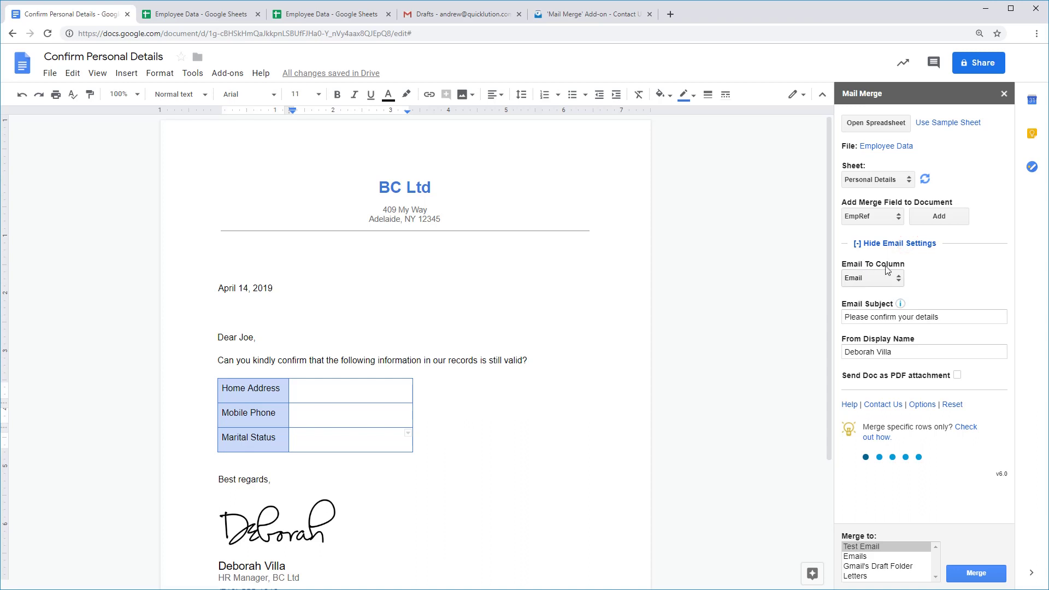
pyautogui.click(872, 280)
pyautogui.click(873, 280)
# Replace the recipient's first name in the greeting with the Fullname merge field.
pyautogui.doubleClick(249, 338)
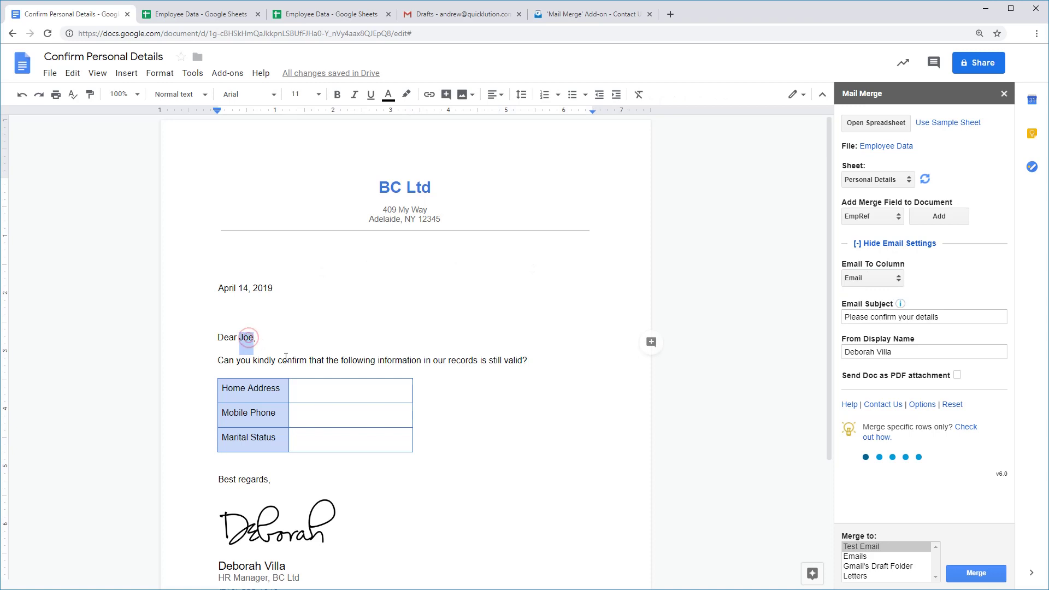
pyautogui.click(867, 244)
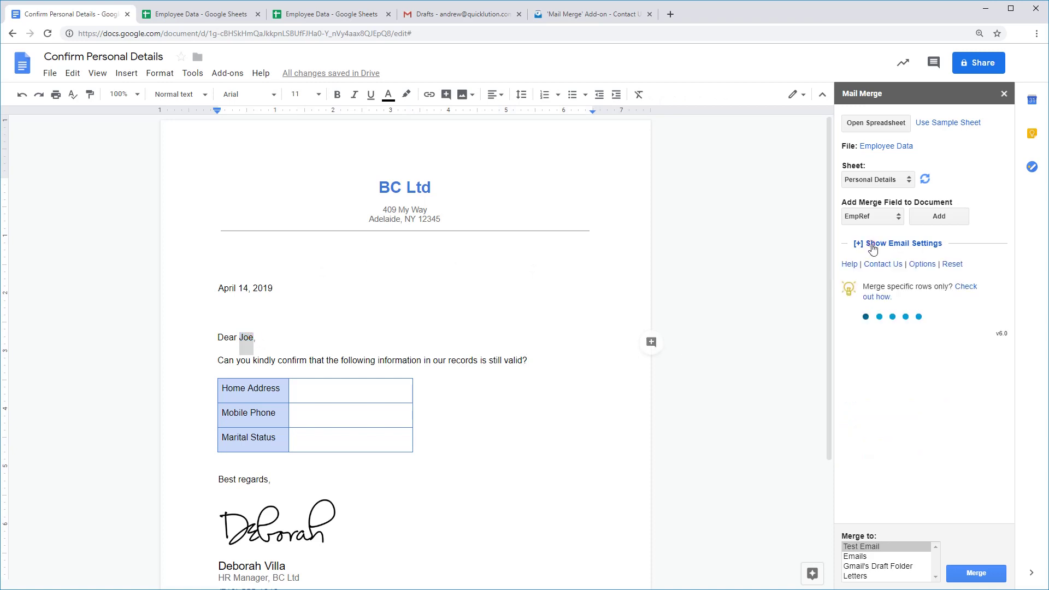
pyautogui.click(873, 217)
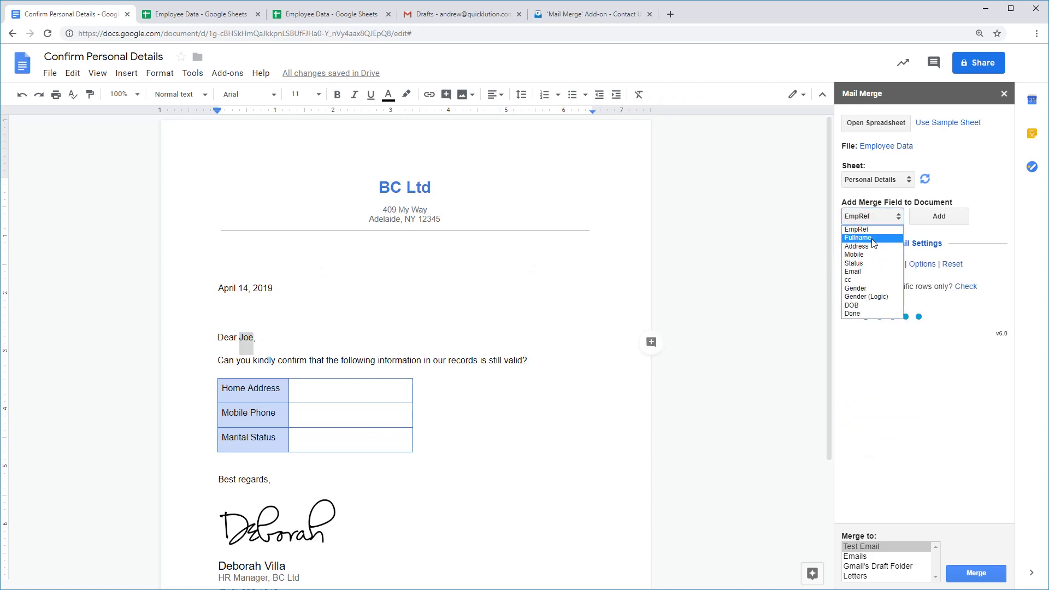
pyautogui.click(873, 239)
pyautogui.click(938, 217)
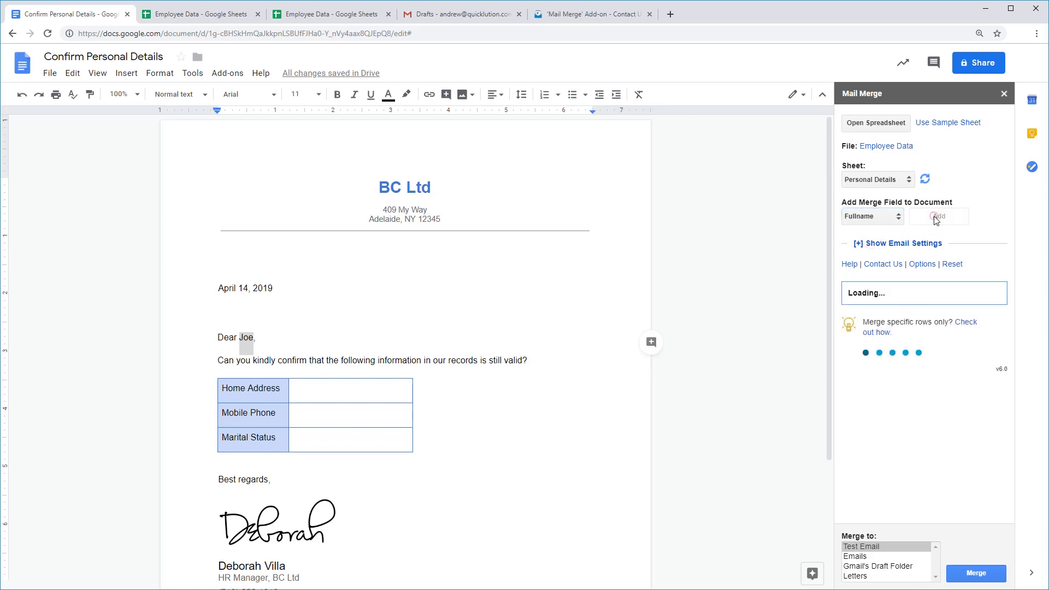
# Insert the Address merge field in the empty cell beside Home Address.
pyautogui.click(345, 389)
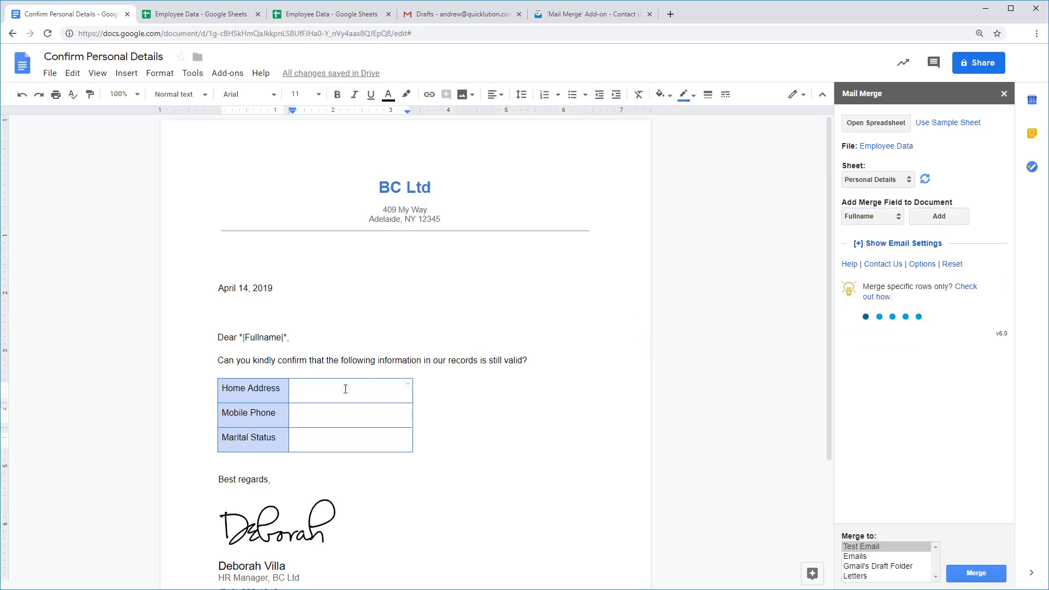
pyautogui.click(870, 218)
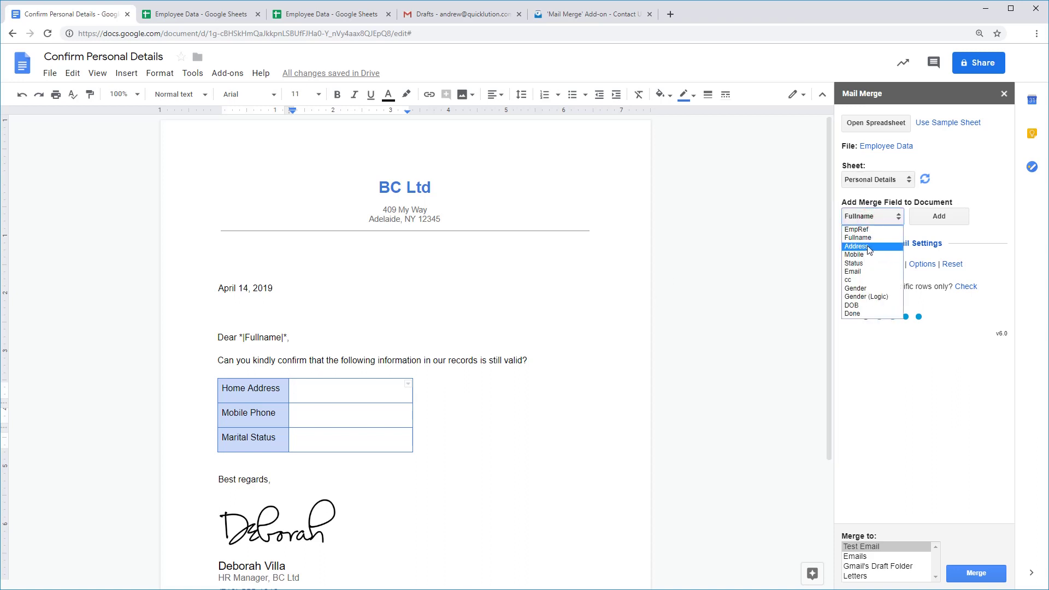
pyautogui.click(869, 247)
pyautogui.click(934, 216)
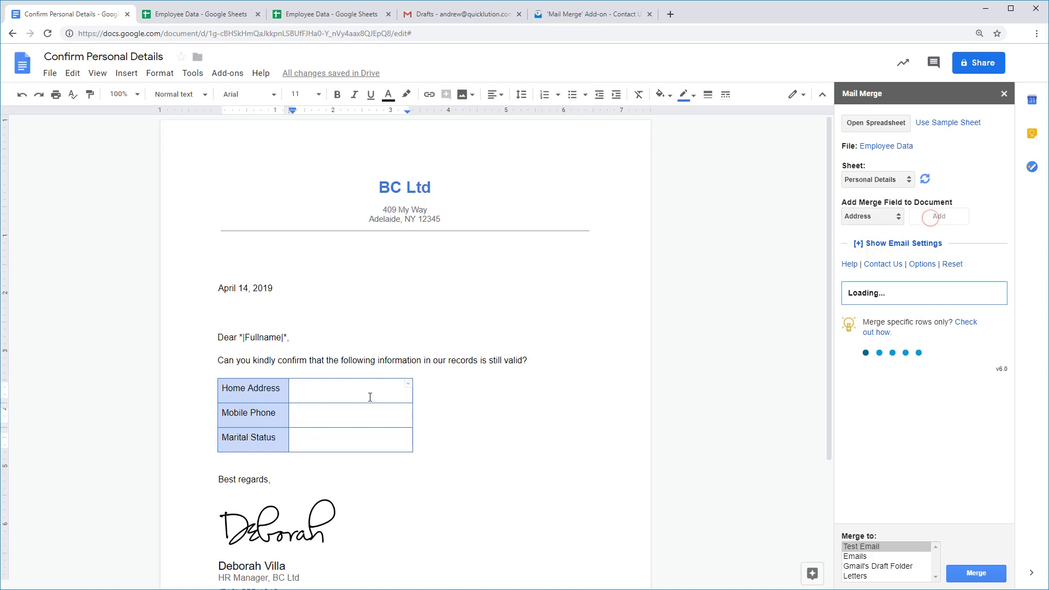
# Insert the Mobile merge field in the empty cell beside Mobile Phone.
pyautogui.click(353, 413)
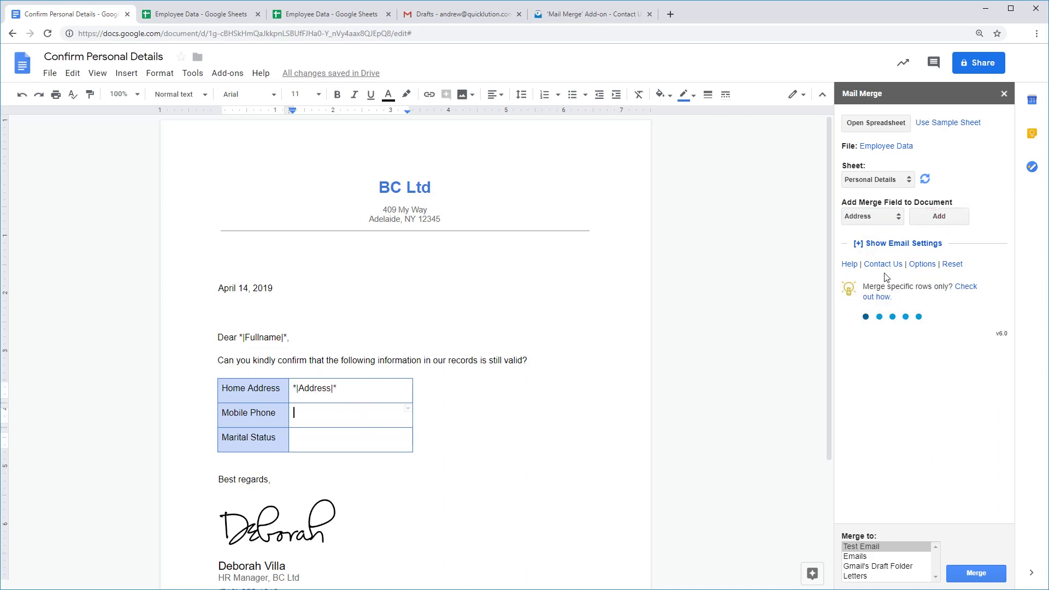
pyautogui.click(872, 217)
pyautogui.click(869, 256)
pyautogui.click(939, 217)
# Insert the Status merge field in the empty cell beside Marital Status.
pyautogui.click(362, 440)
pyautogui.click(877, 218)
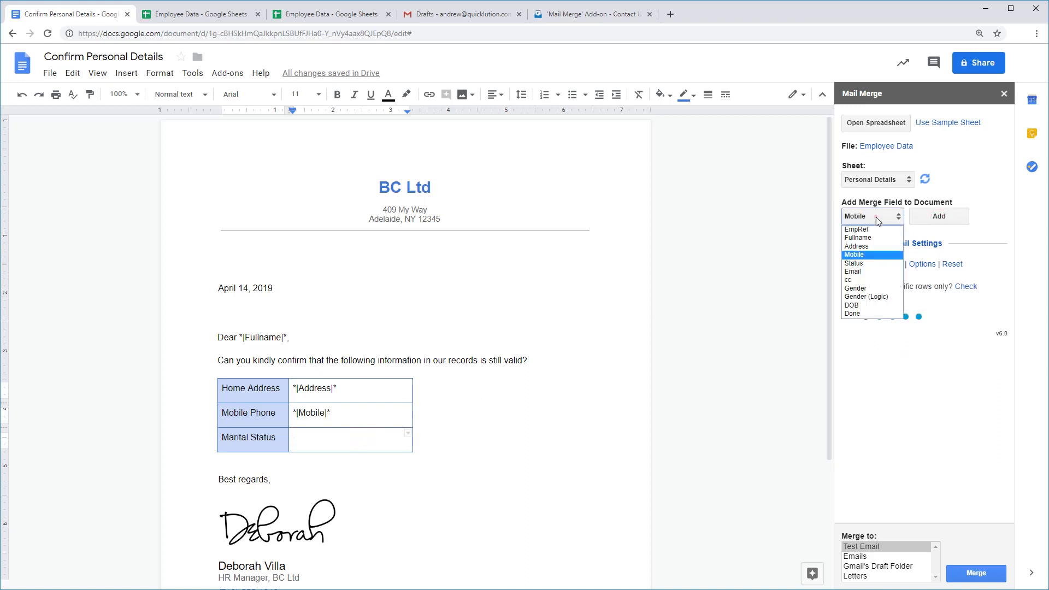
pyautogui.click(874, 263)
pyautogui.click(936, 218)
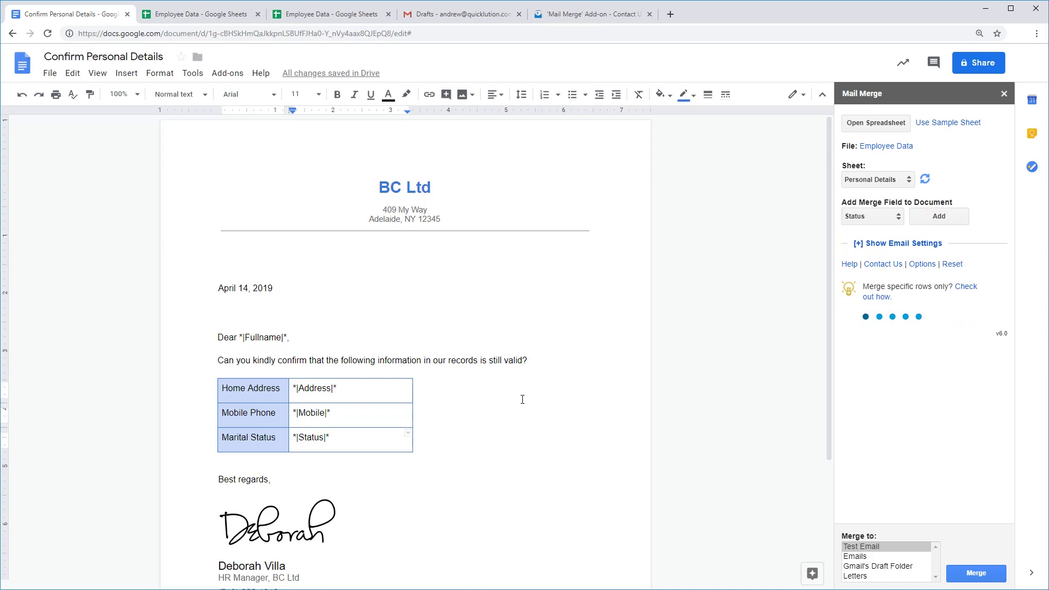
# Review the email subject and the sender's display name in the merge's email settings.
pyautogui.click(923, 246)
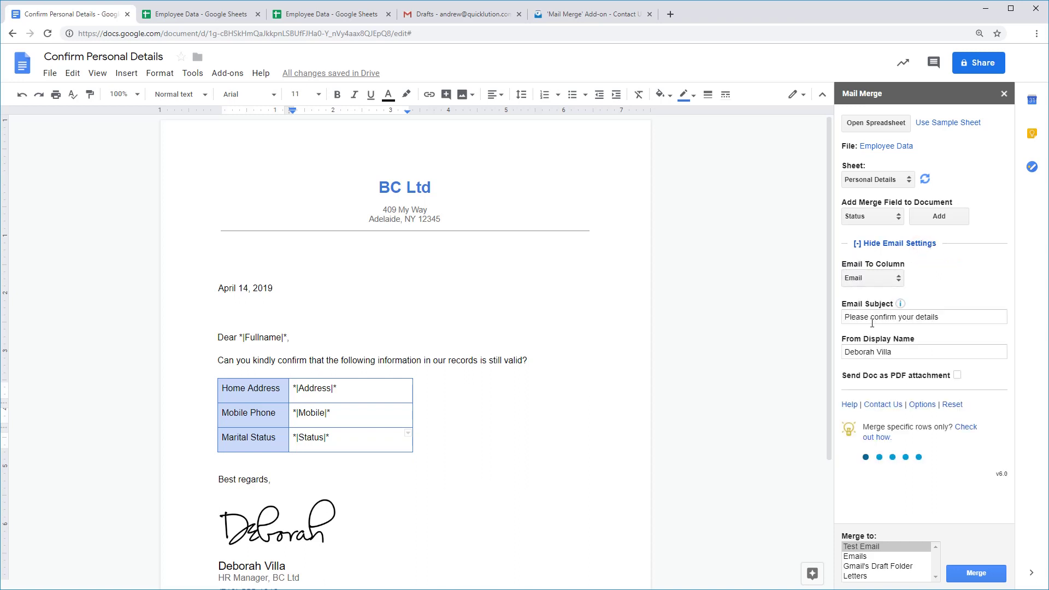
pyautogui.tripleClick(847, 316)
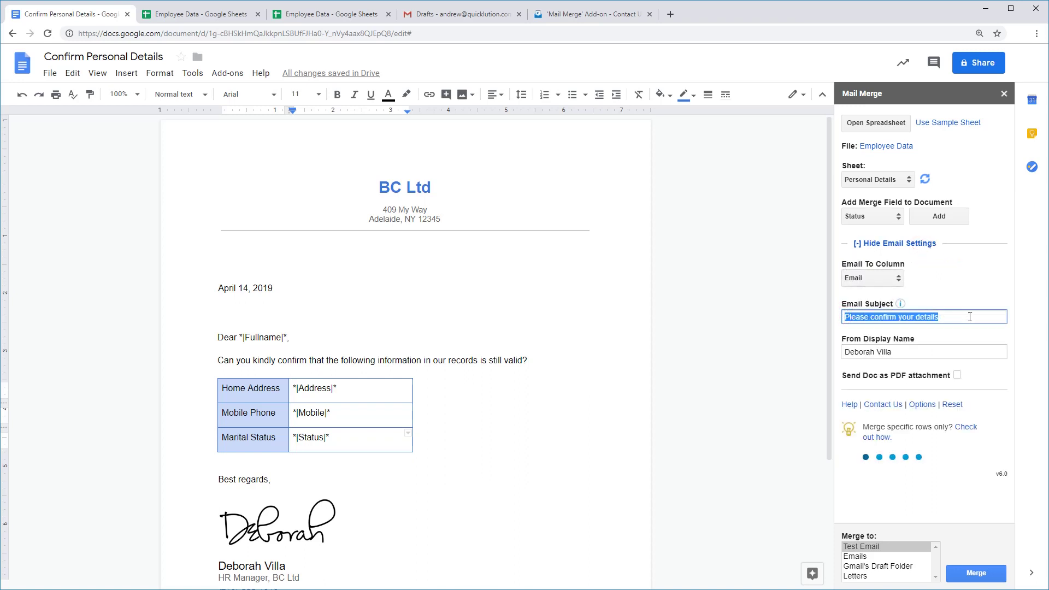
pyautogui.tripleClick(944, 350)
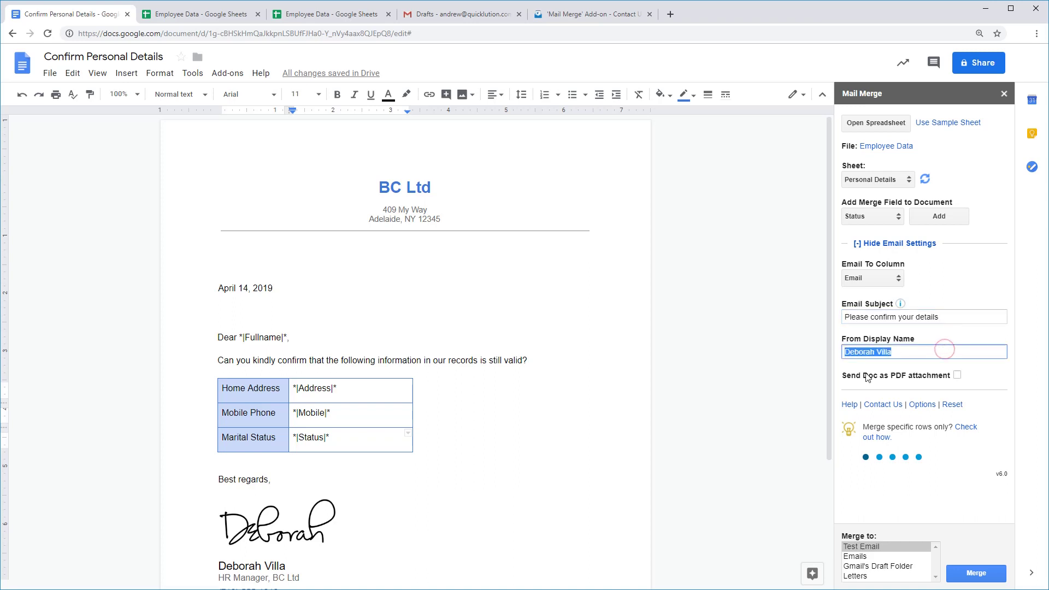
pyautogui.click(951, 354)
pyautogui.click(903, 244)
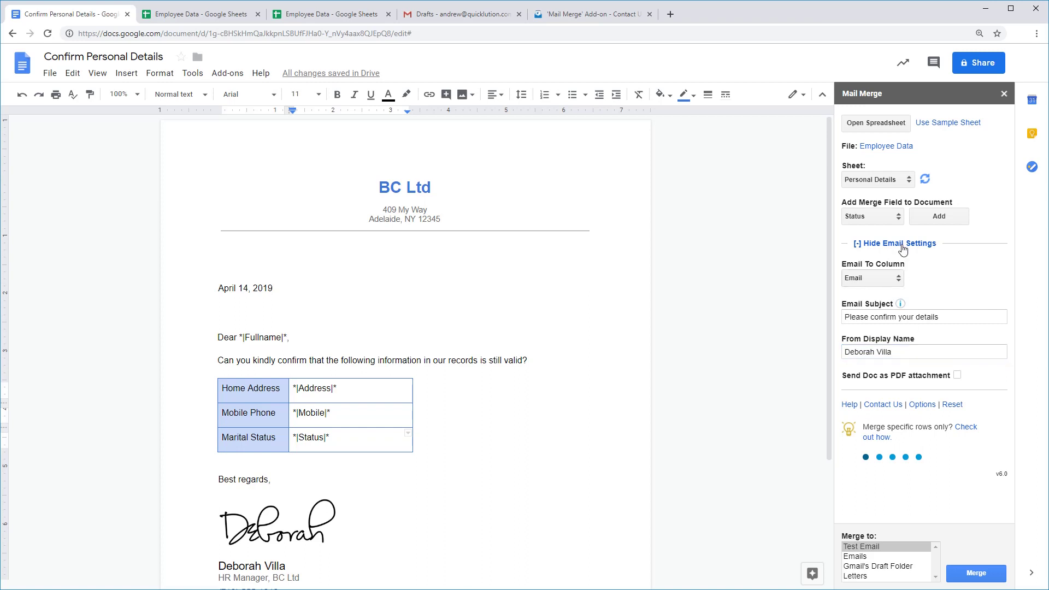
# Merge the letter as a Test Email and send it to the suggested email address.
pyautogui.click(887, 547)
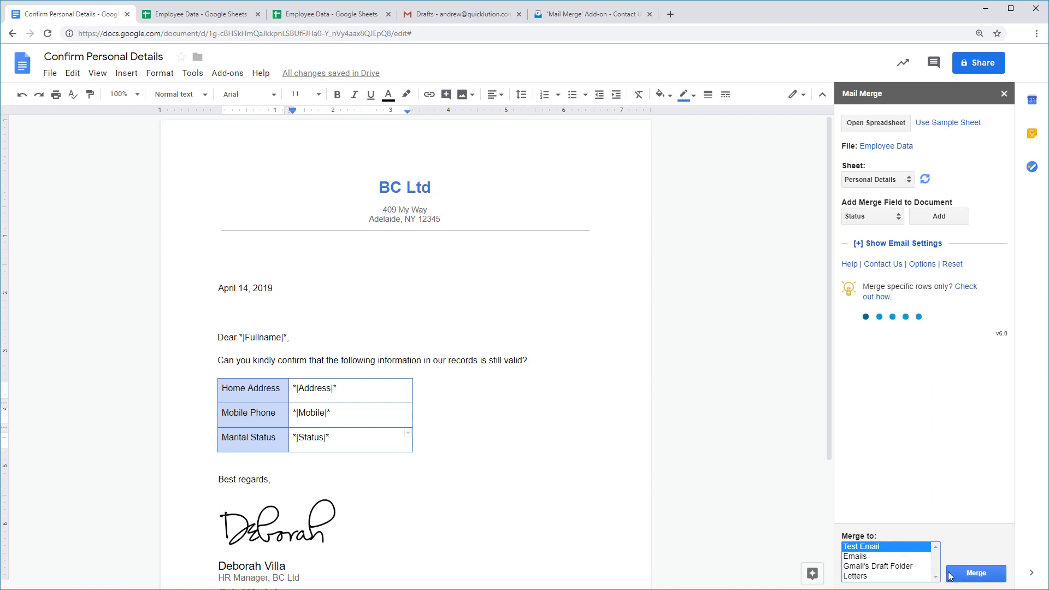
pyautogui.click(965, 574)
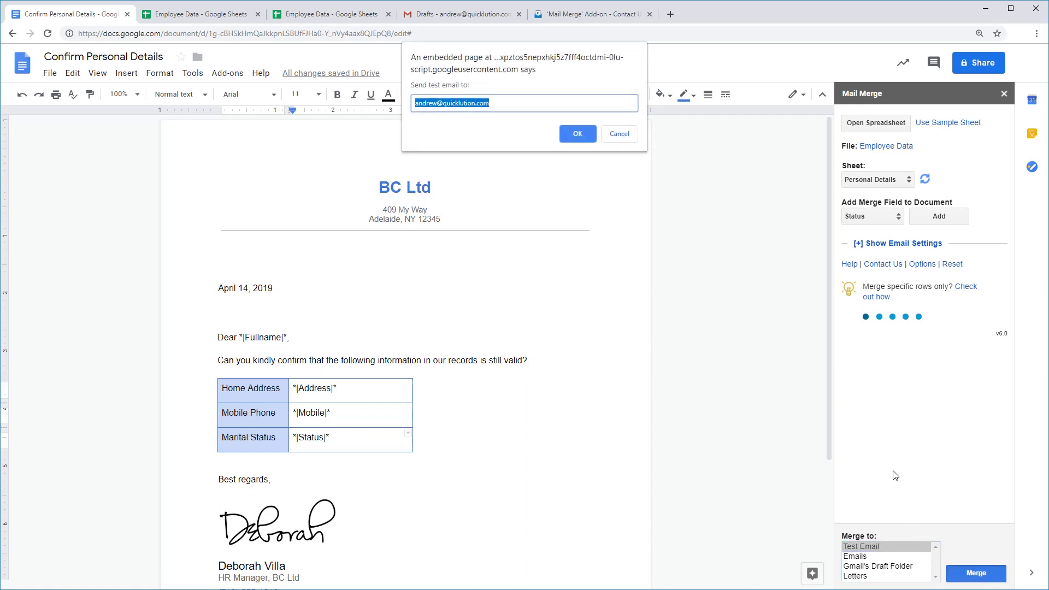
pyautogui.click(499, 103)
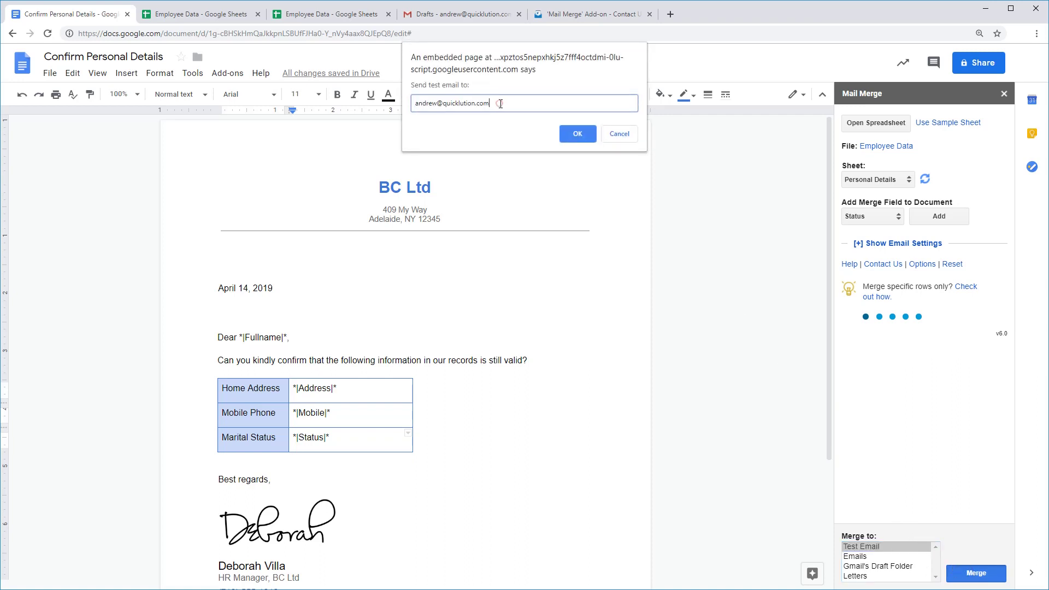
pyautogui.moveTo(499, 103); pyautogui.dragTo(419, 105)
pyautogui.click(577, 134)
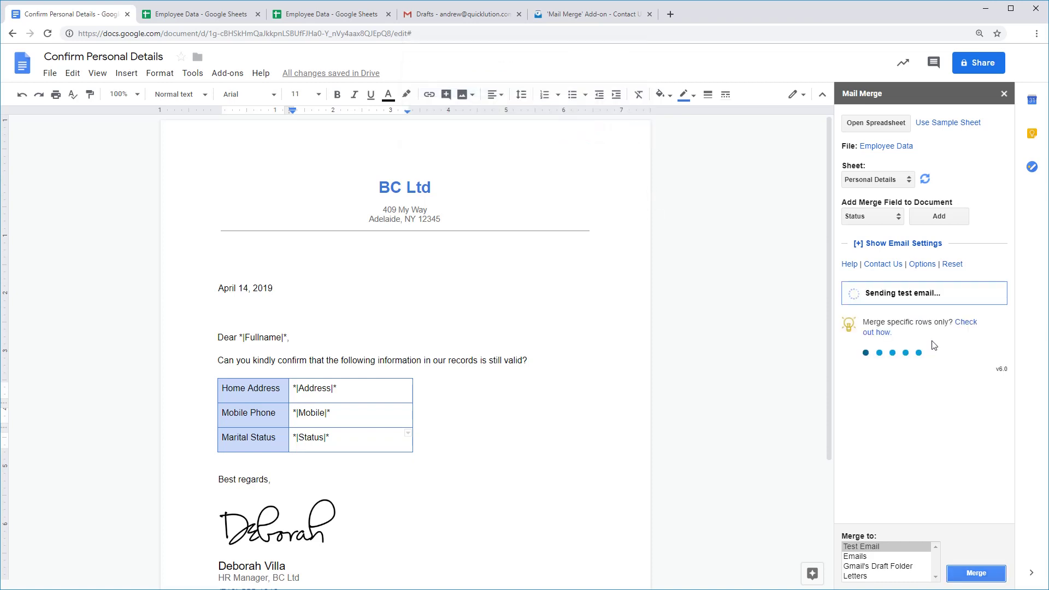
pyautogui.moveTo(973, 298); pyautogui.dragTo(849, 295)
pyautogui.click(849, 295)
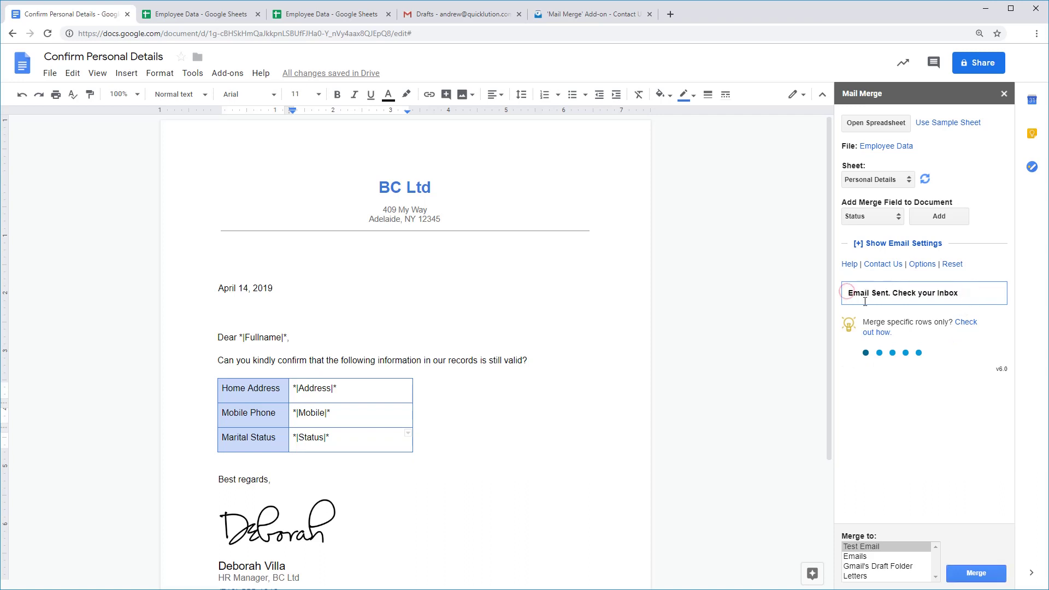
# Switch to Gmail, open the newest sent "Please confirm your details" email and check its merged name, address, mobile phone and marital status.
pyautogui.click(437, 17)
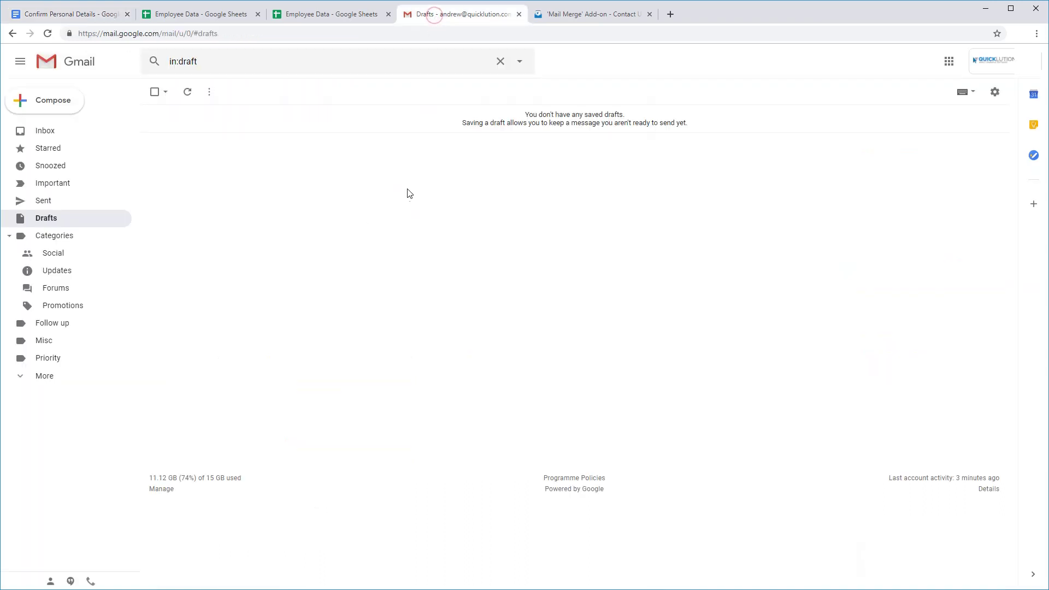
pyautogui.click(55, 201)
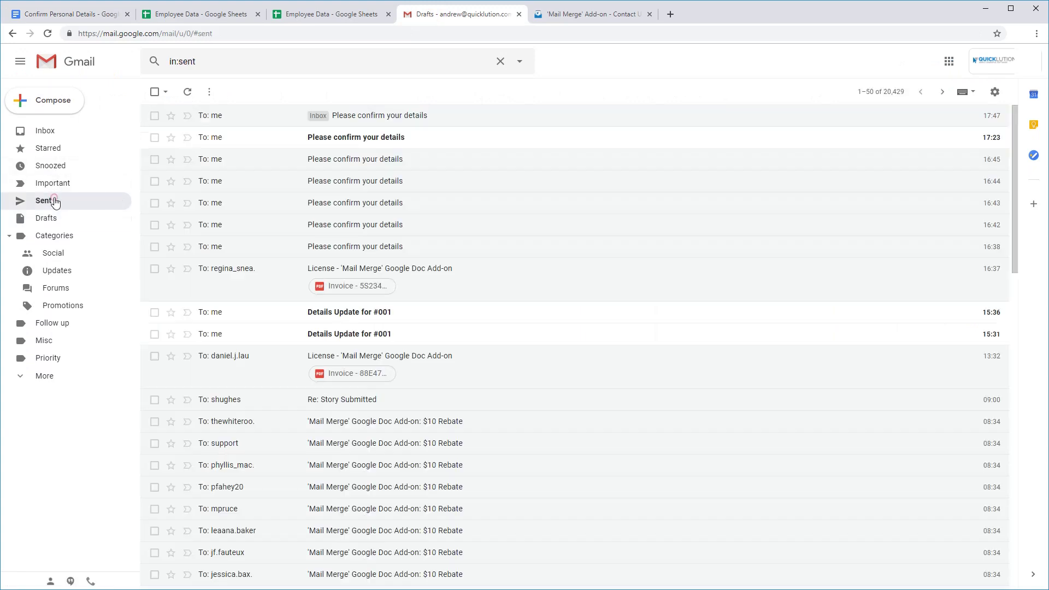
pyautogui.click(430, 119)
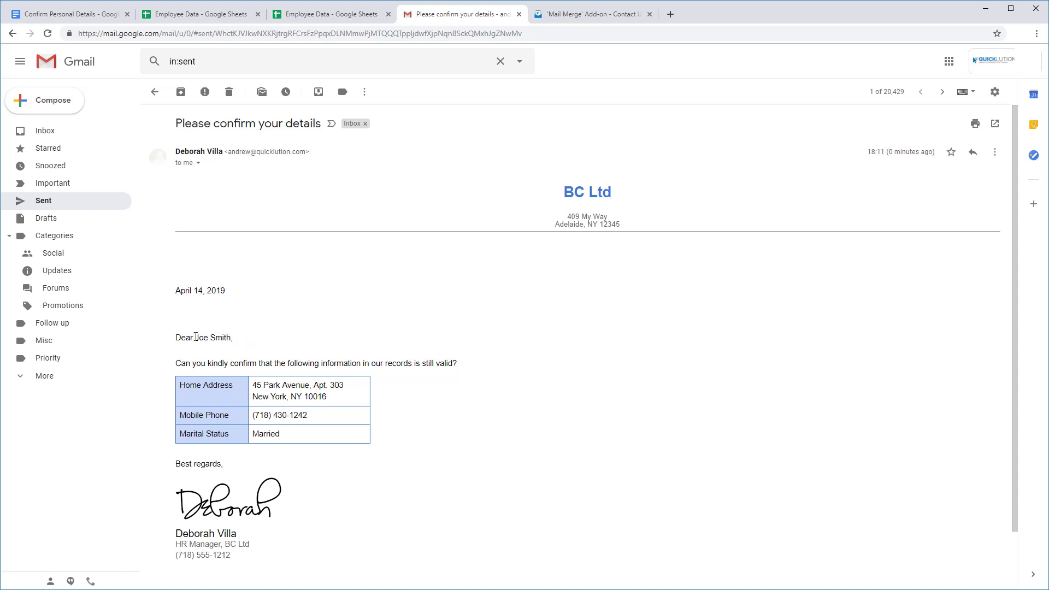
pyautogui.moveTo(196, 337); pyautogui.dragTo(231, 338)
pyautogui.moveTo(252, 382); pyautogui.dragTo(297, 435)
pyautogui.click(299, 434)
# Close the duplicate Employee Data spreadsheet and merge all records of the Confirm Personal Details letter to Gmail's Draft Folder.
pyautogui.click(258, 14)
pyautogui.click(93, 16)
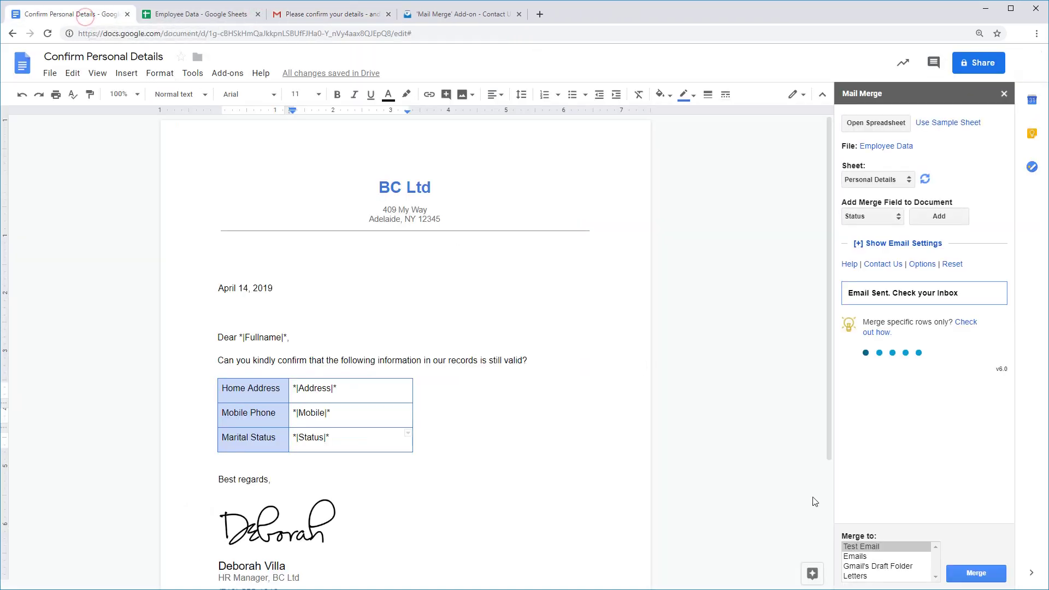
pyautogui.click(870, 557)
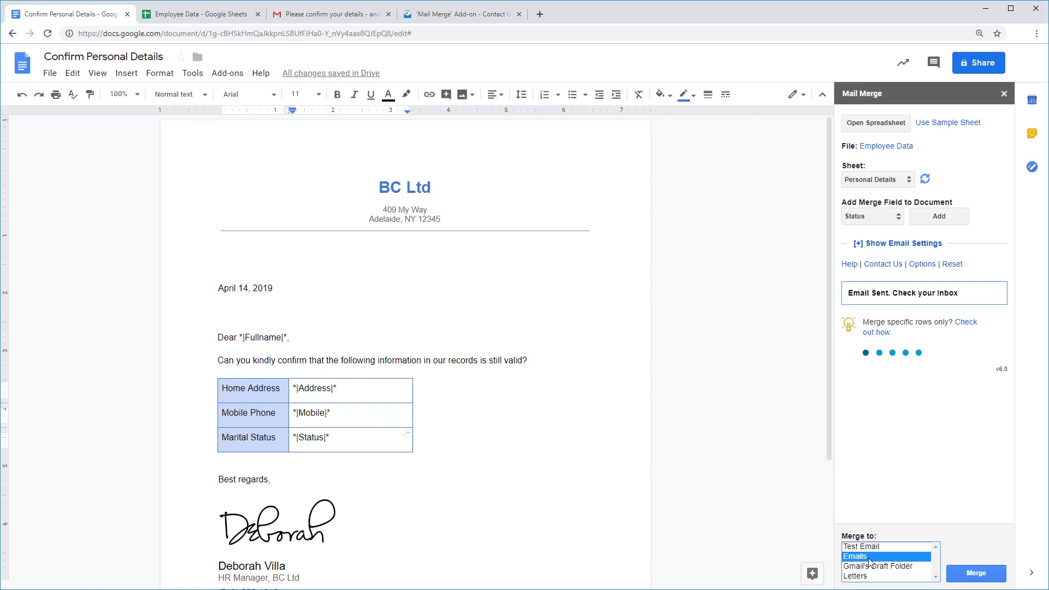
pyautogui.click(908, 566)
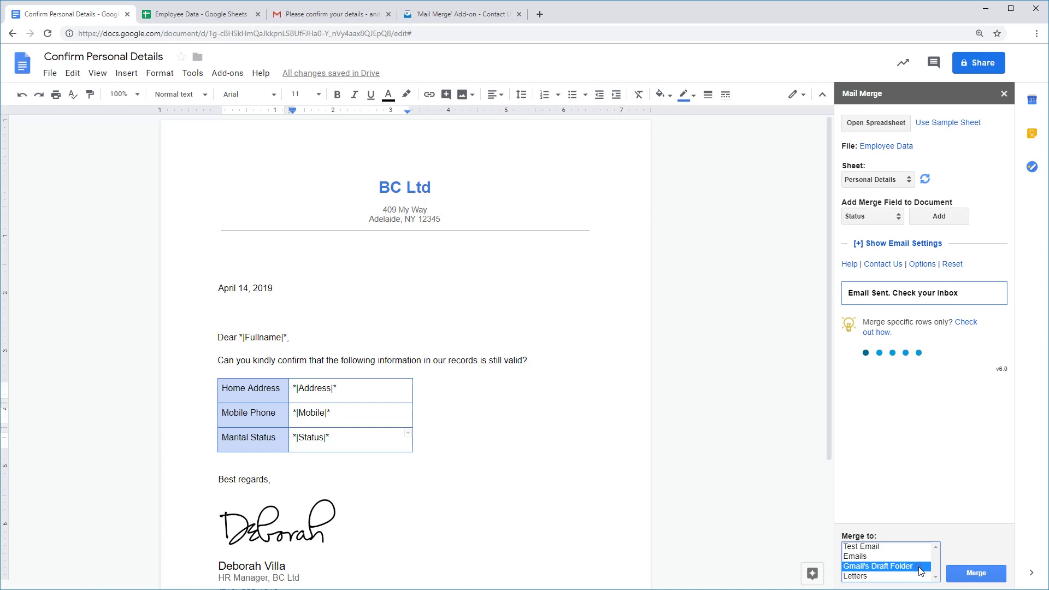
pyautogui.click(976, 573)
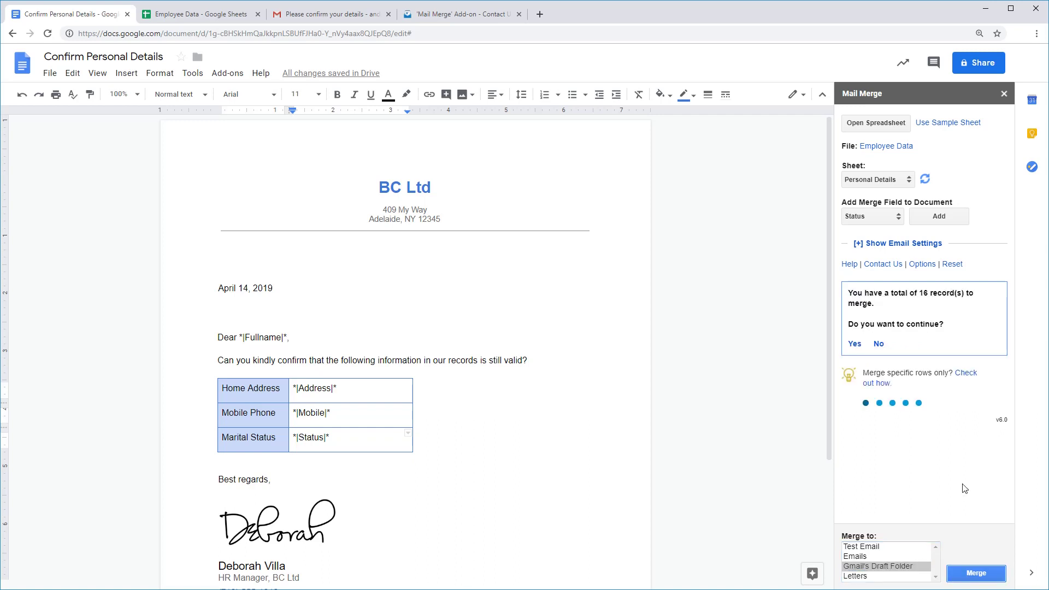
pyautogui.moveTo(917, 293); pyautogui.dragTo(935, 294)
pyautogui.click(855, 344)
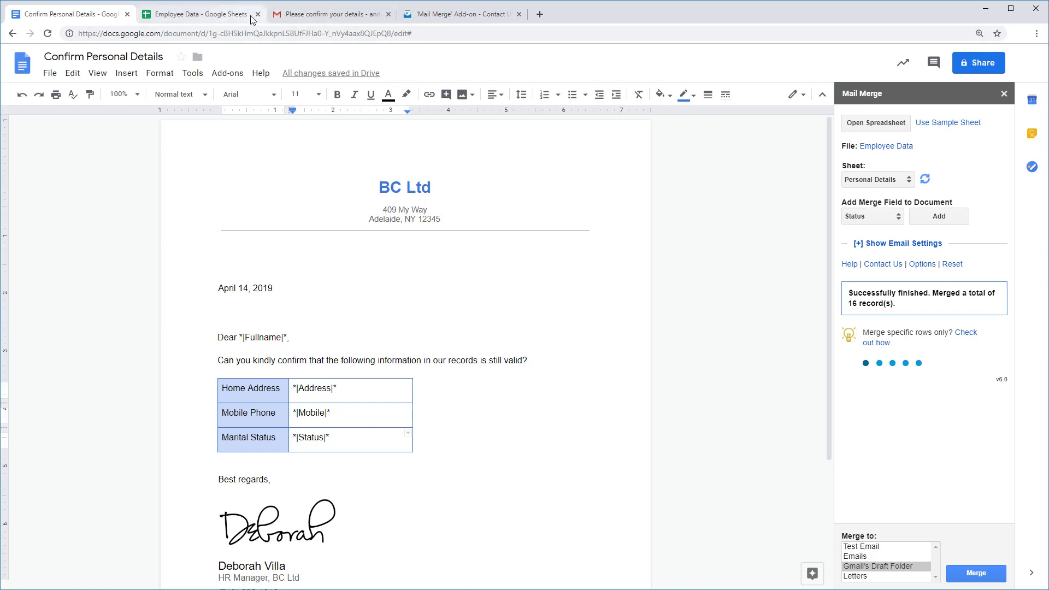
# Switch to Gmail and open the first merged "Please confirm your details" drafts to check their recipients and merged details.
pyautogui.click(294, 16)
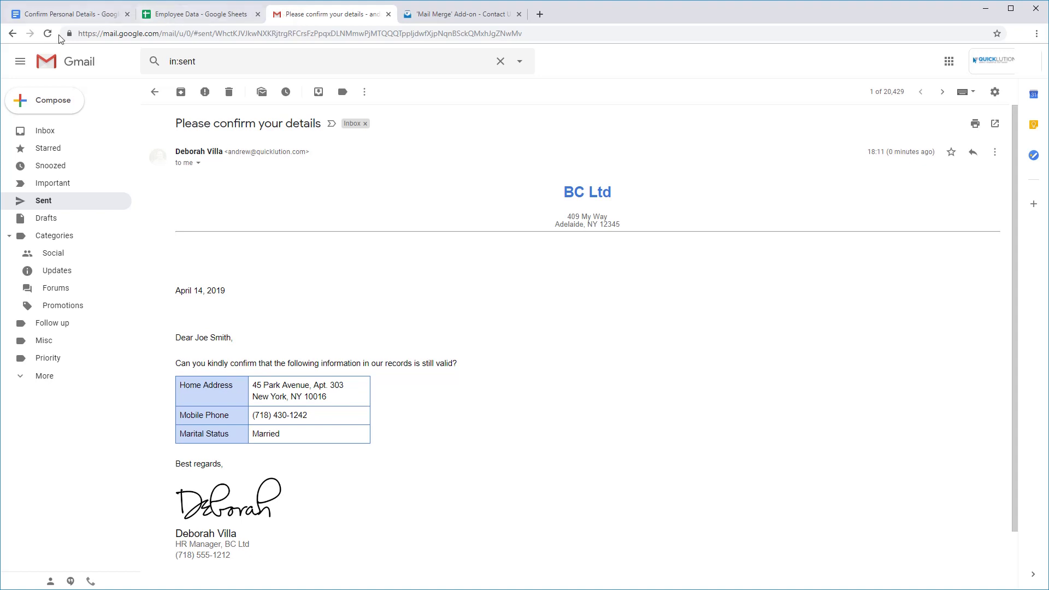
pyautogui.click(55, 217)
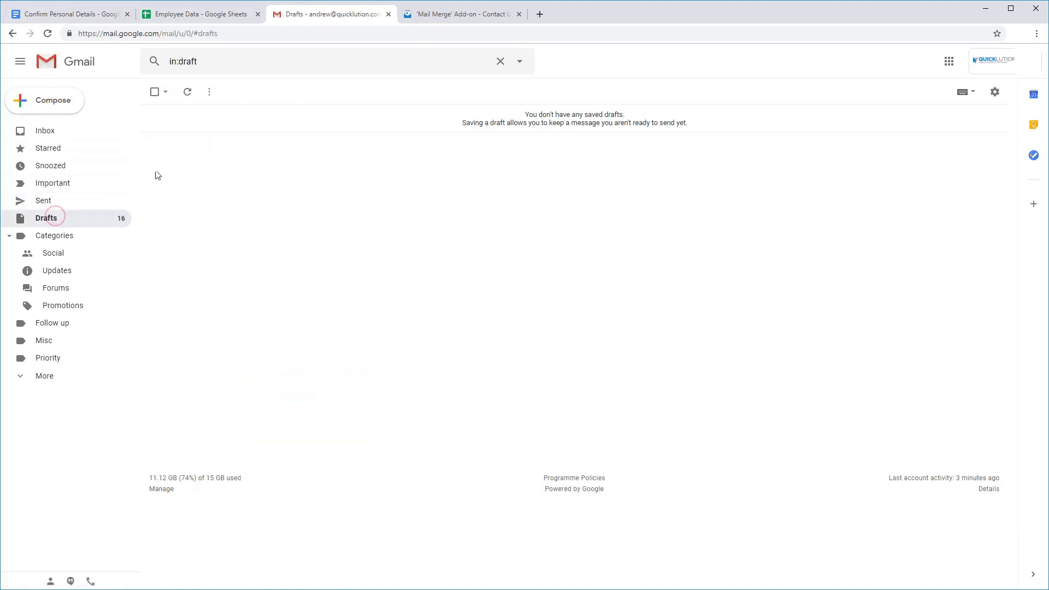
pyautogui.click(94, 223)
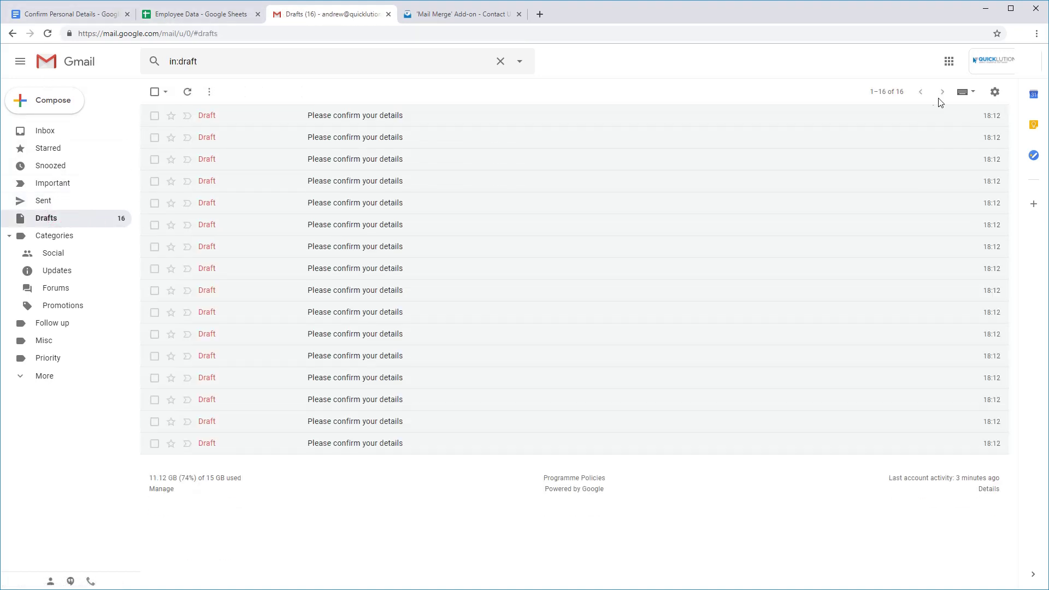
pyautogui.click(899, 97)
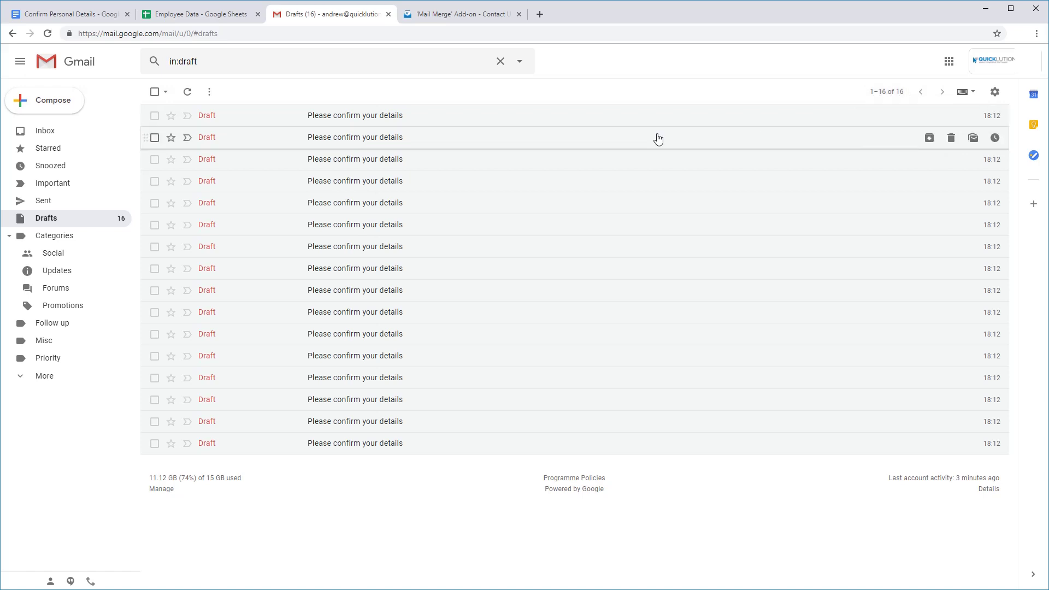
pyautogui.click(629, 116)
pyautogui.click(552, 136)
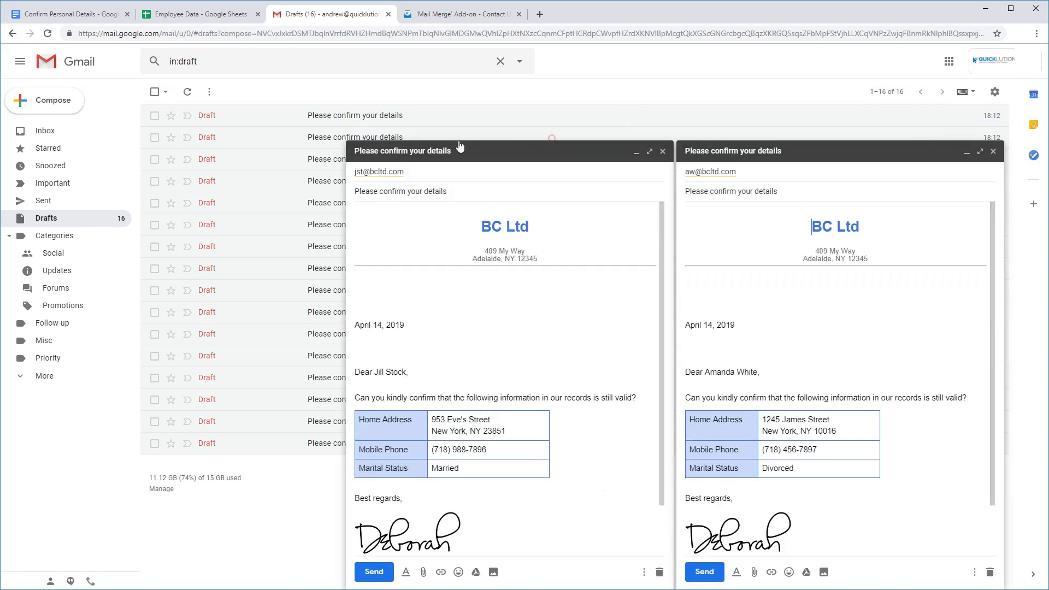
pyautogui.click(302, 163)
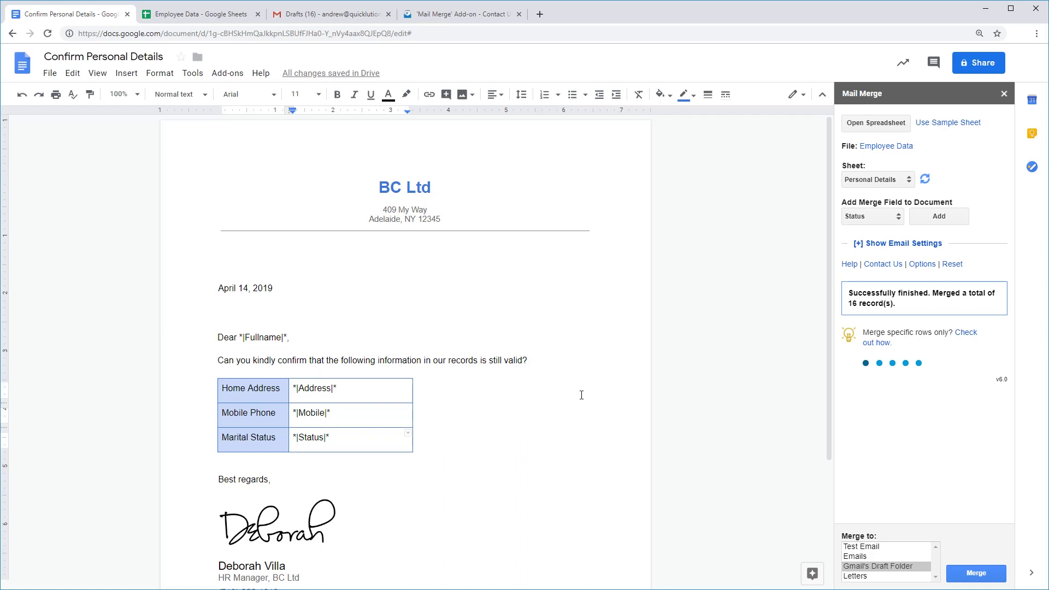
# Merge all records of the Confirm Personal Details letter to Letters.
pyautogui.scroll(-2, 590, 393)
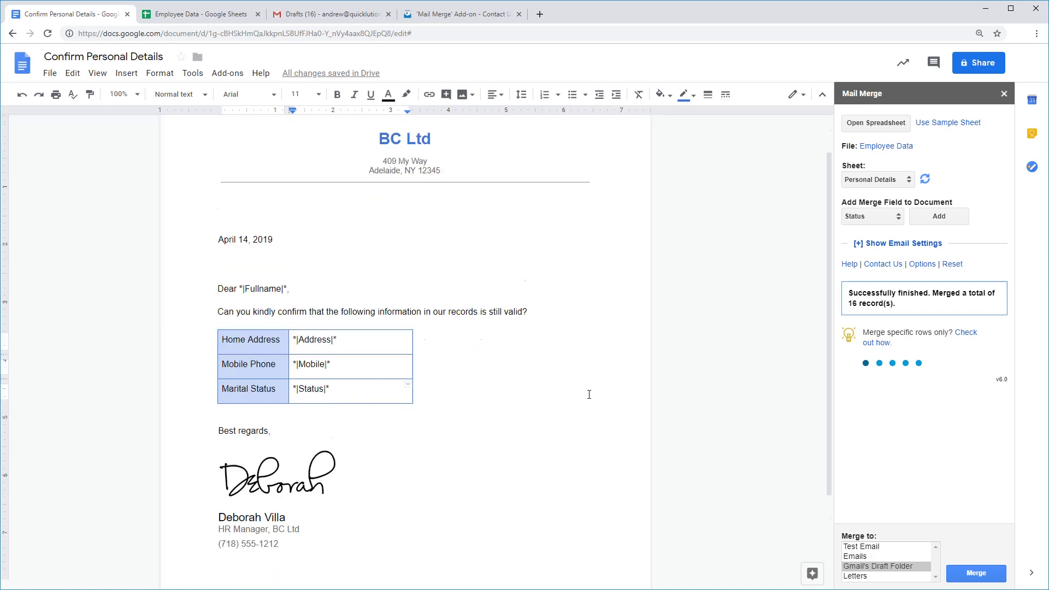
pyautogui.scroll(2, 589, 394)
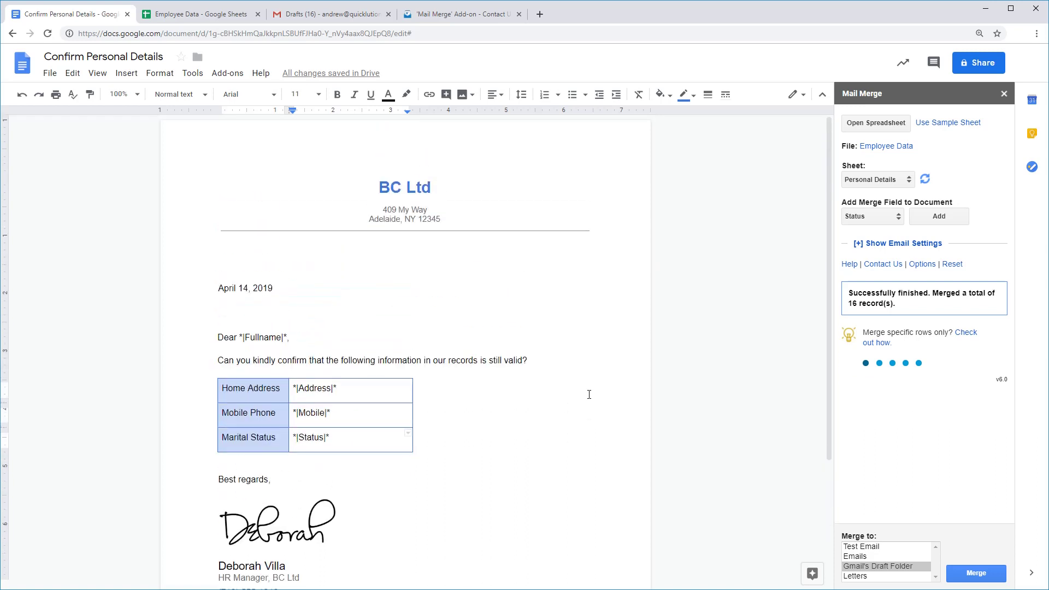
pyautogui.click(874, 576)
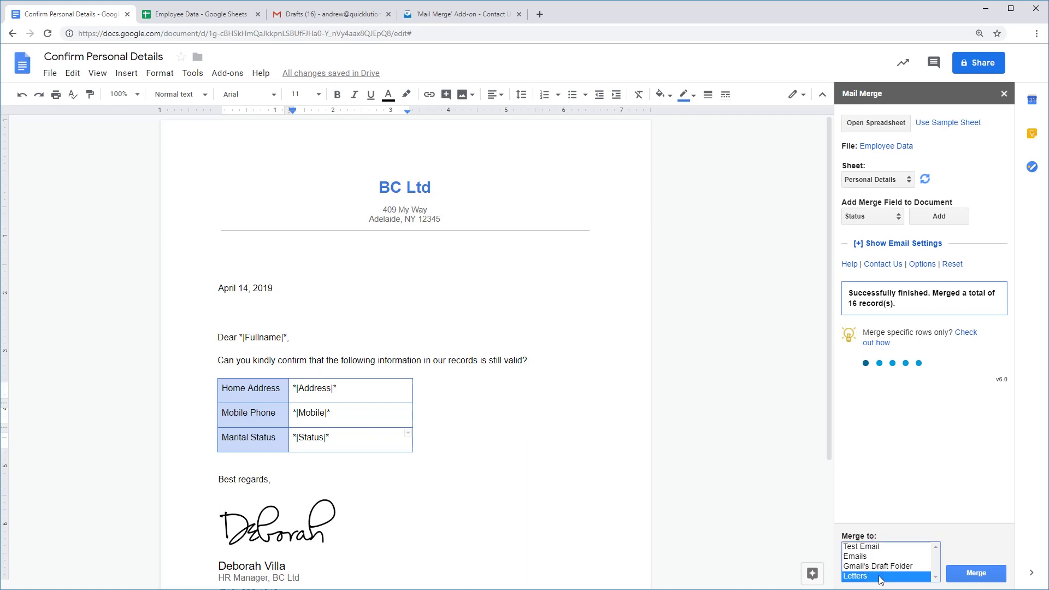
pyautogui.click(981, 573)
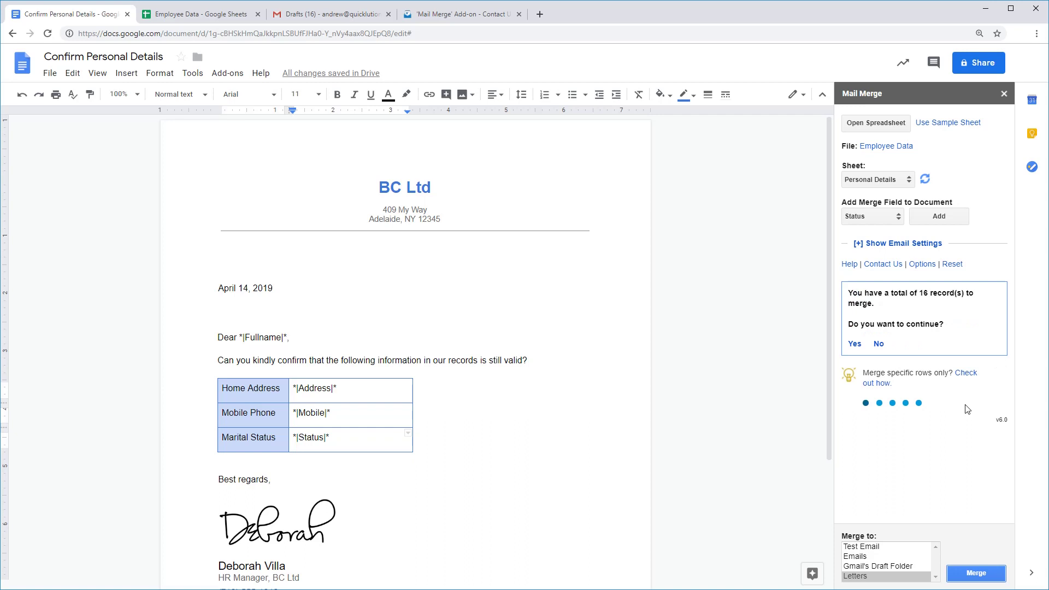
pyautogui.click(854, 344)
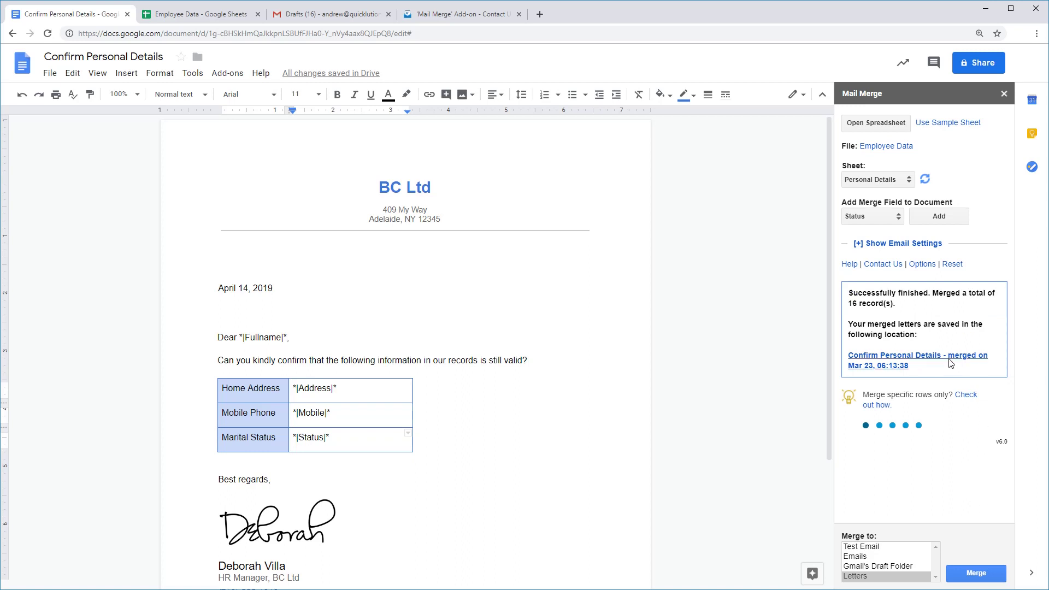
# Open the merged letters document and look through the individual employees' letters.
pyautogui.click(908, 362)
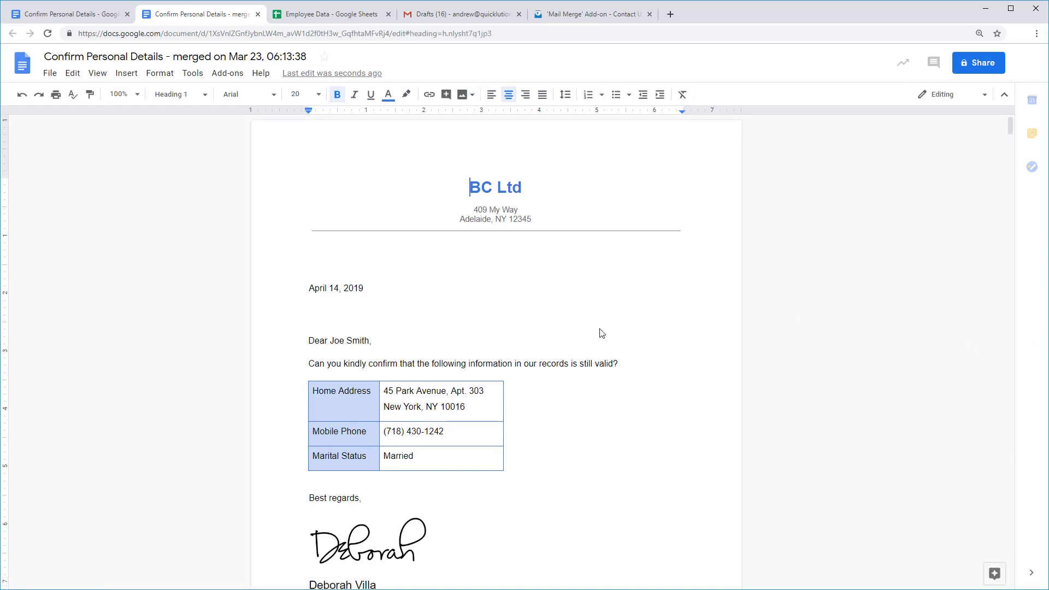
pyautogui.scroll(-20, 600, 334)
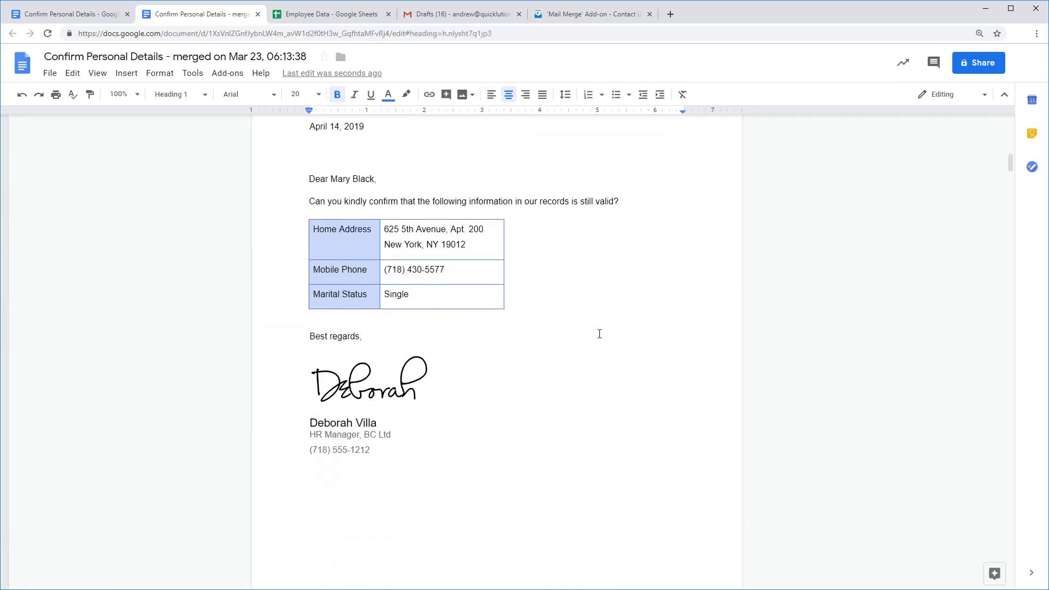
pyautogui.scroll(-10, 599, 334)
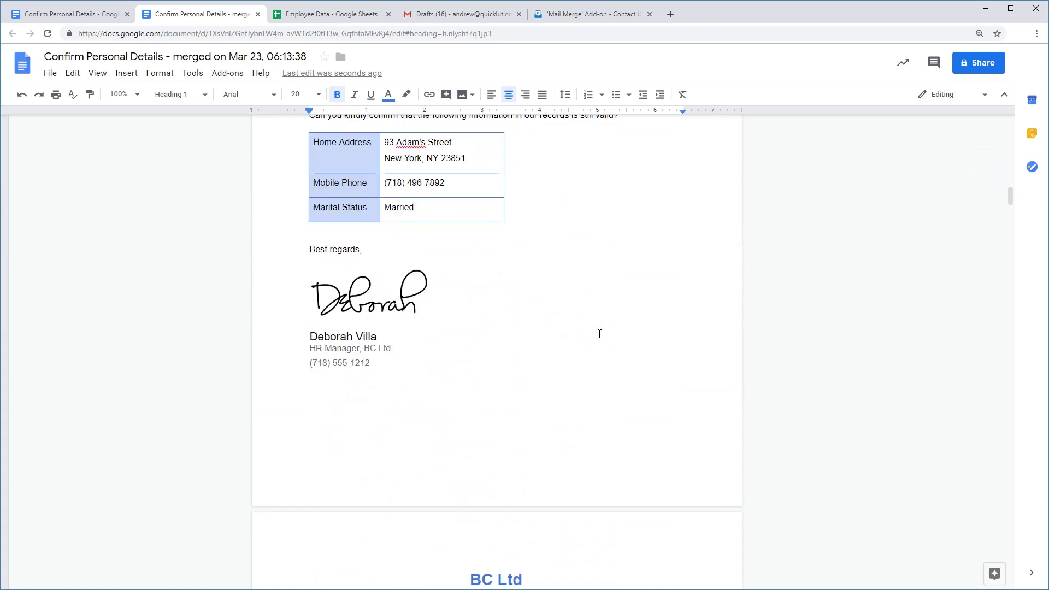
pyautogui.scroll(-8, 599, 334)
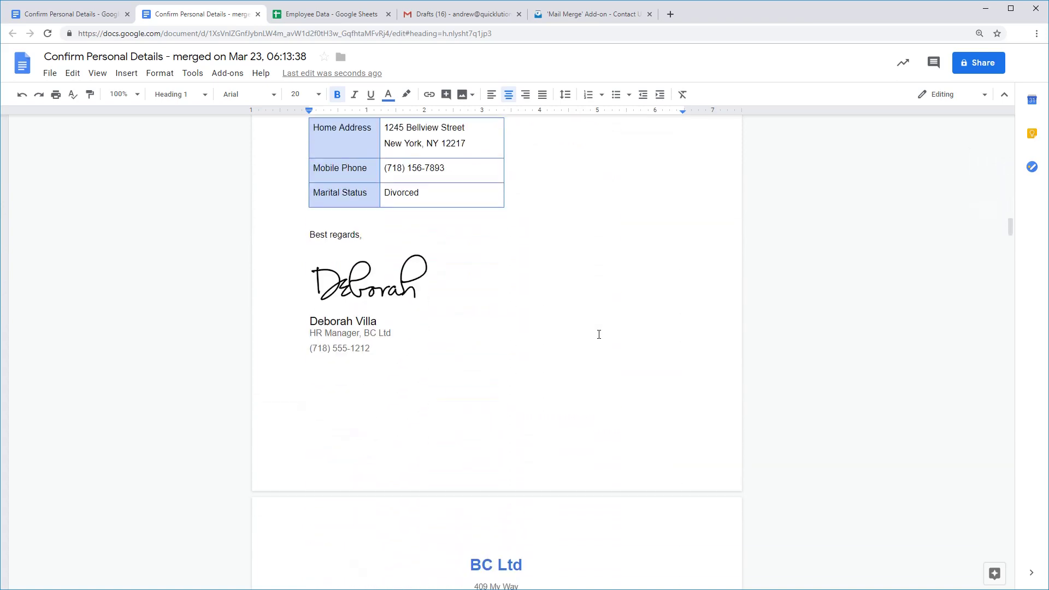
pyautogui.scroll(-8, 599, 334)
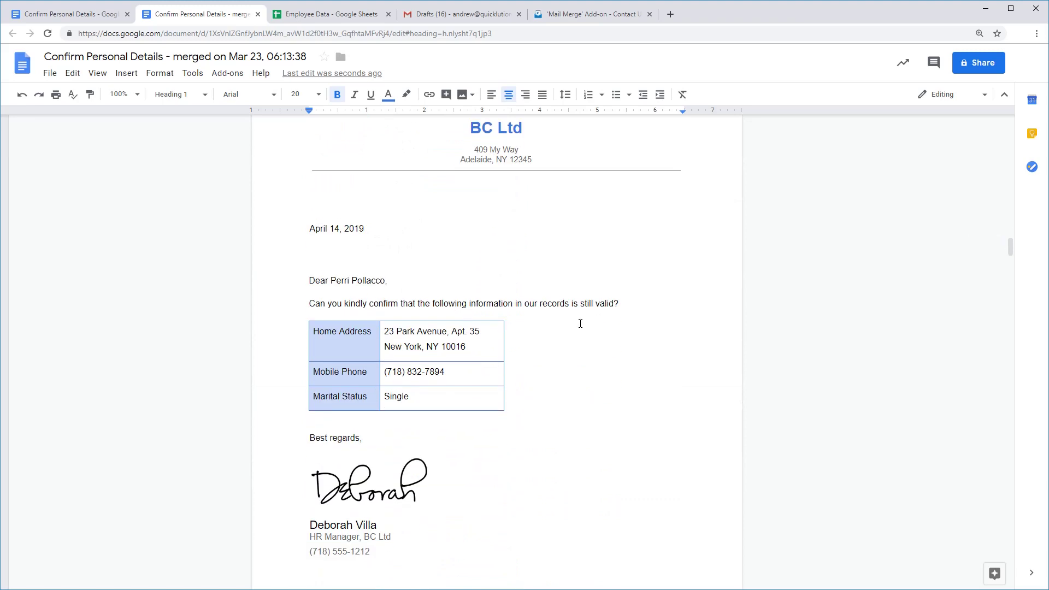
# Return to the Confirm Personal Details letter and try setting Merge to Letters into to Multiple Documents in the Mail Merge options.
pyautogui.click(71, 14)
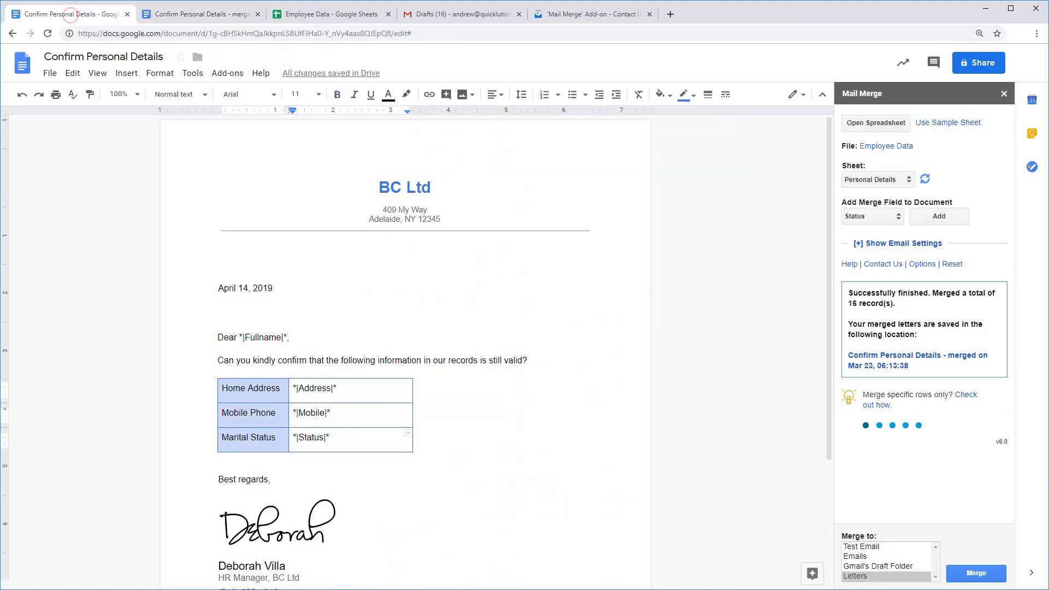
pyautogui.click(927, 266)
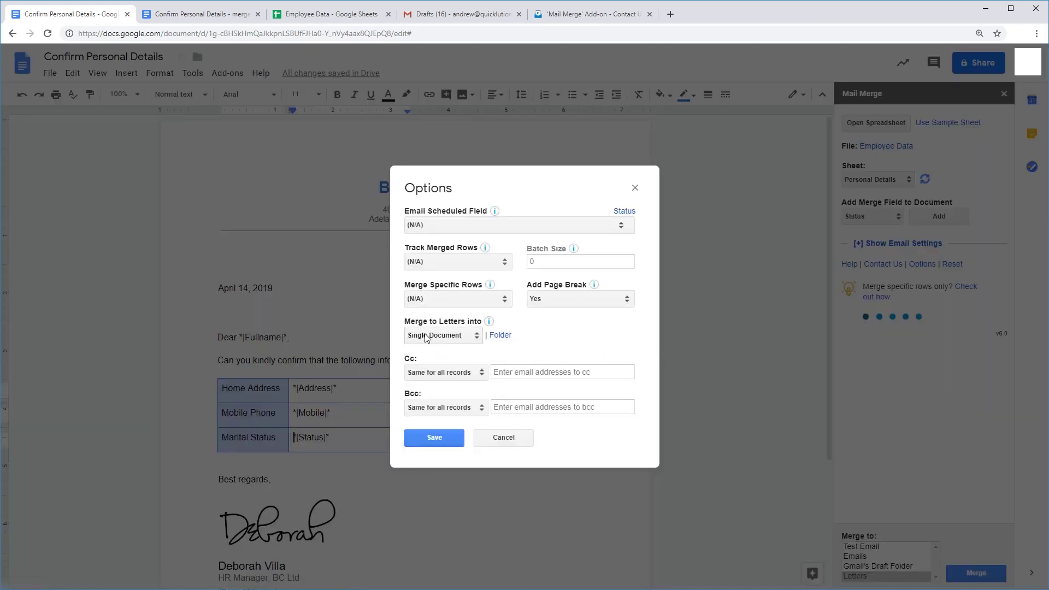
pyautogui.click(458, 337)
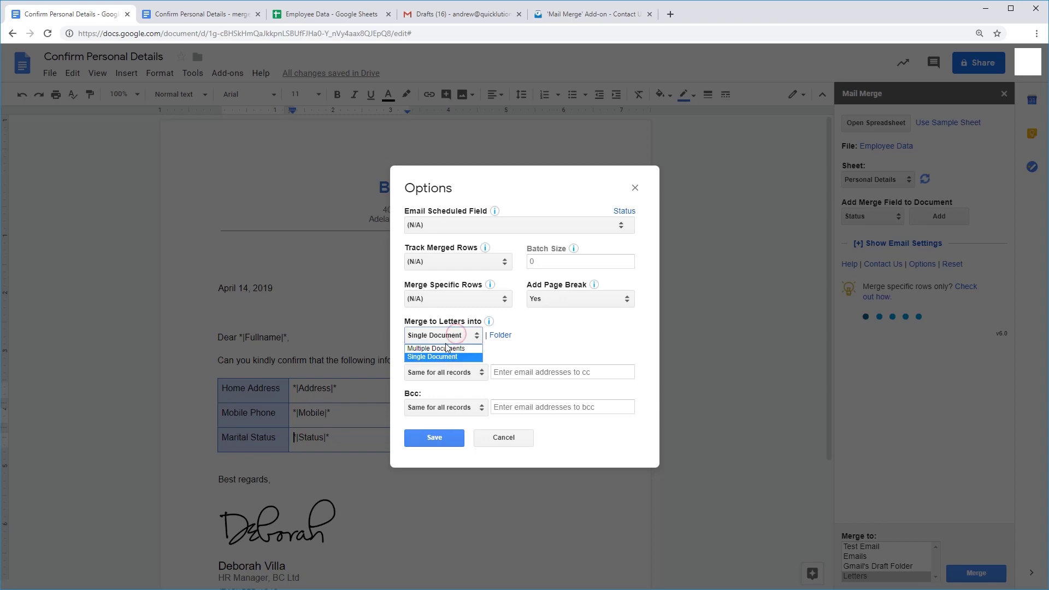
pyautogui.click(452, 349)
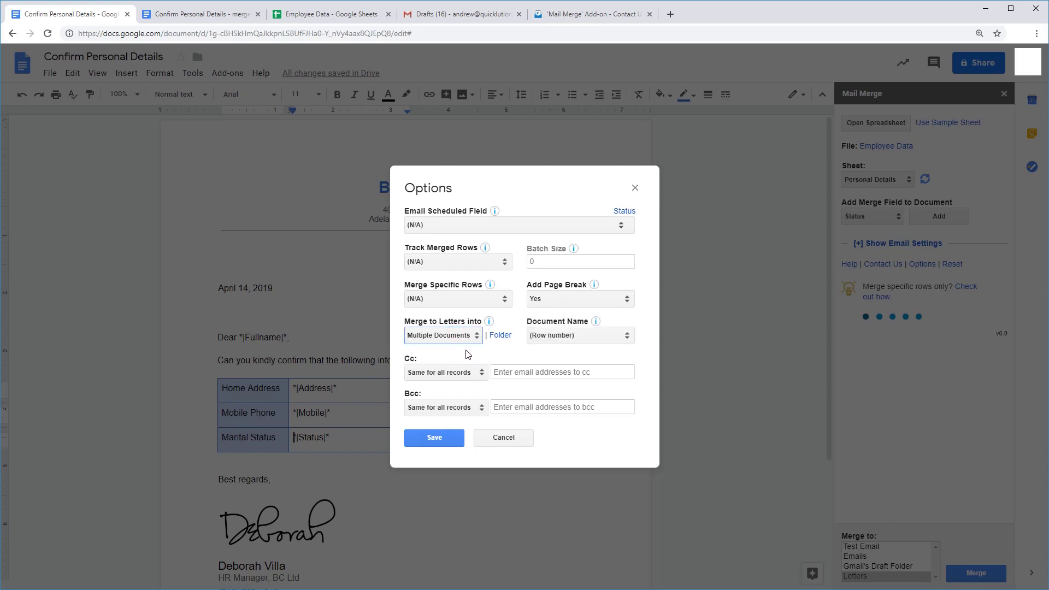
# Browse to the Quicklution folder inside Development as the location for merged docs, and close the options without saving.
pyautogui.moveTo(505, 341)
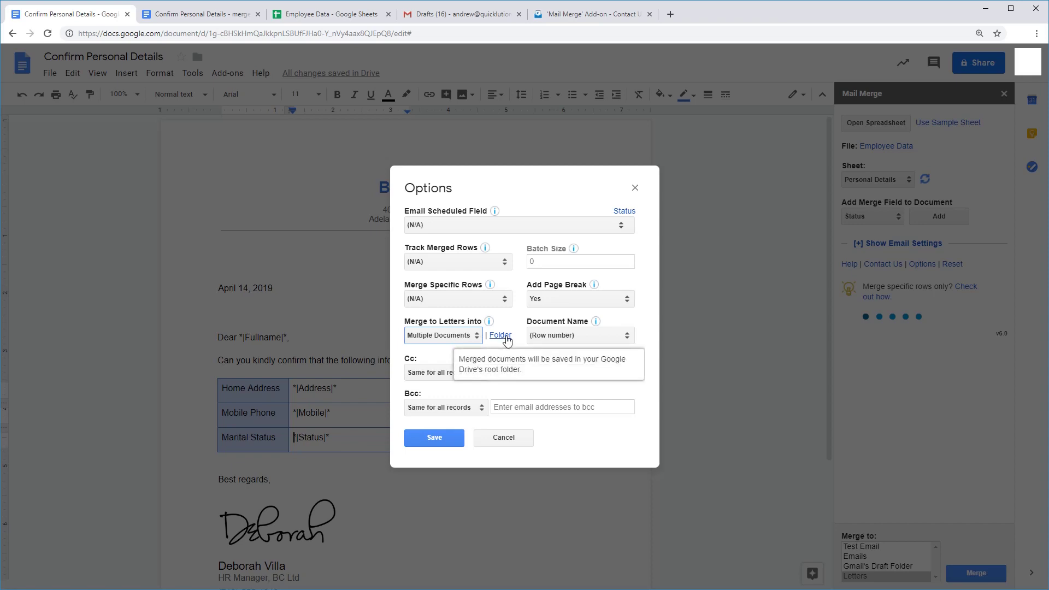
pyautogui.click(500, 335)
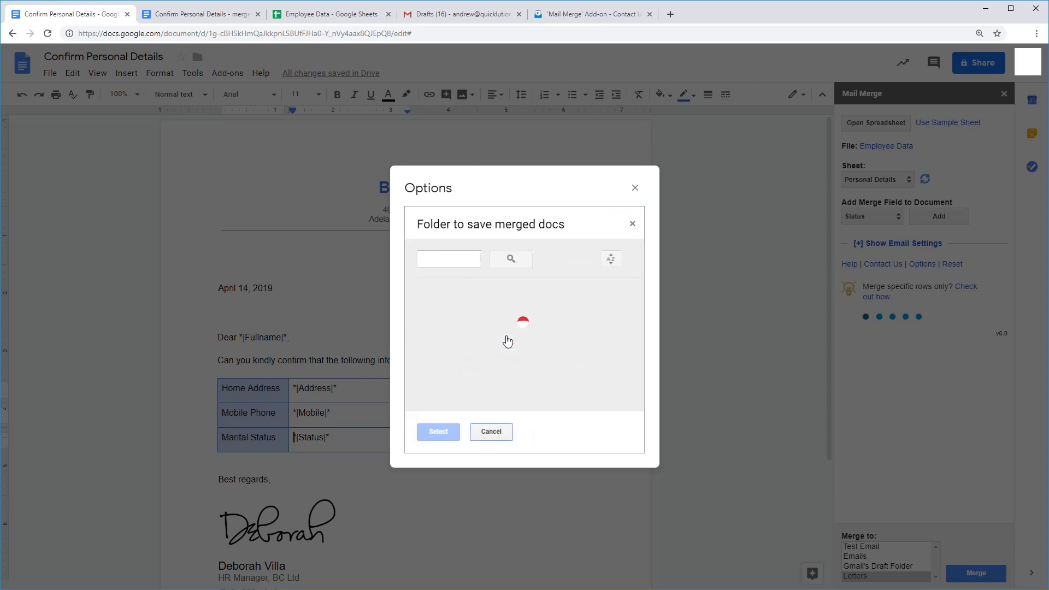
pyautogui.doubleClick(493, 380)
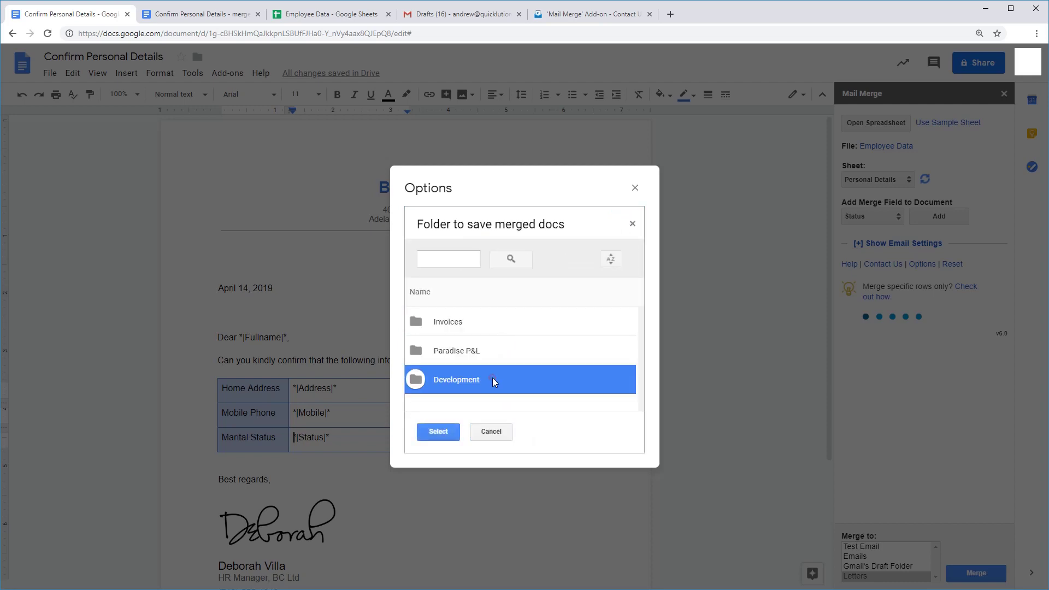
pyautogui.click(488, 387)
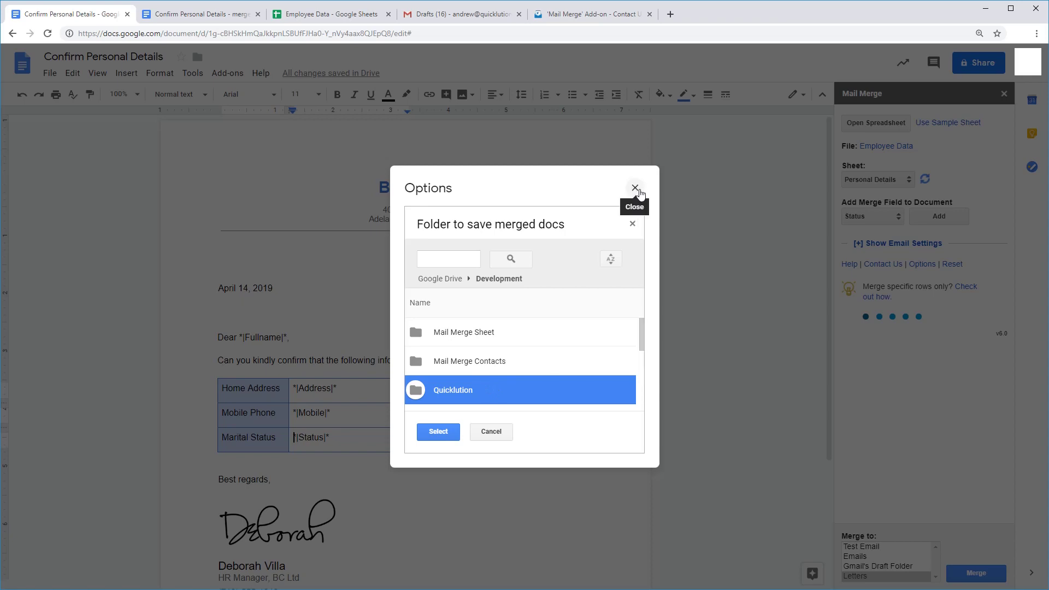
pyautogui.click(636, 188)
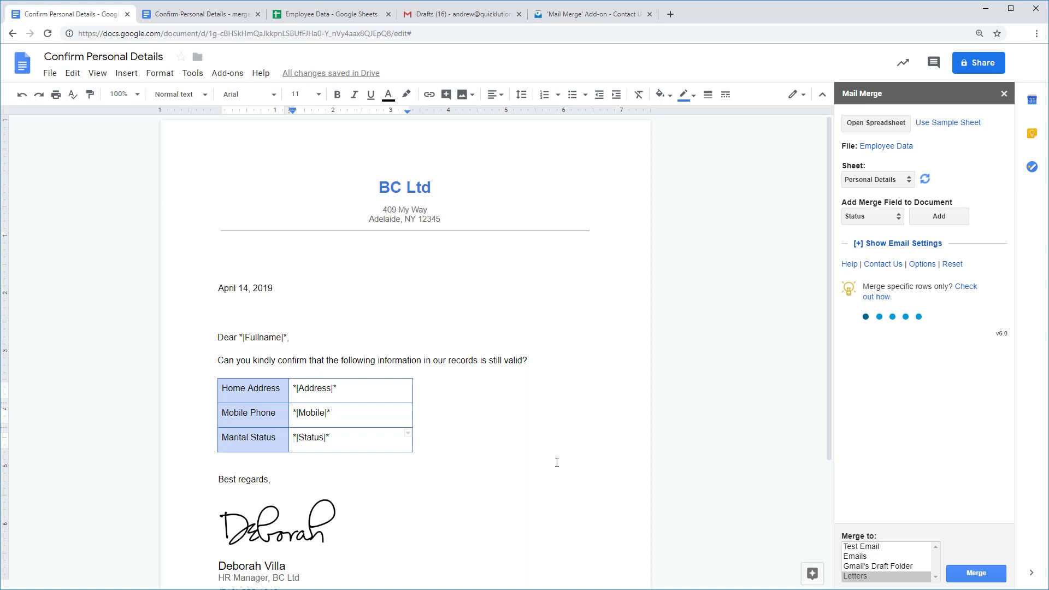
# Enable sending the doc as a PDF attachment in the Mail Merge email settings and collapse those settings.
pyautogui.click(922, 248)
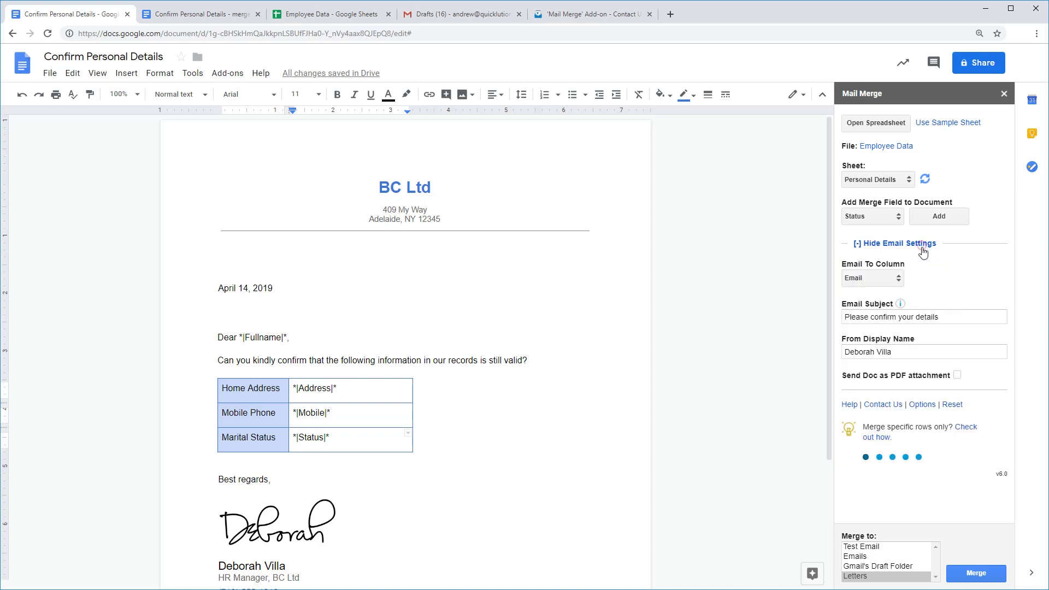
pyautogui.click(957, 376)
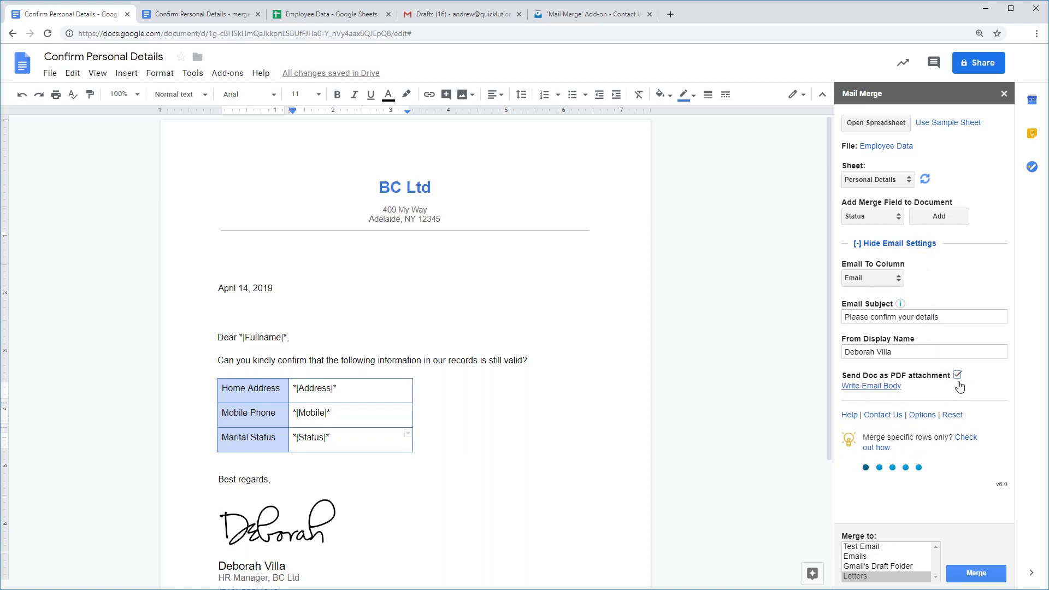
pyautogui.click(918, 247)
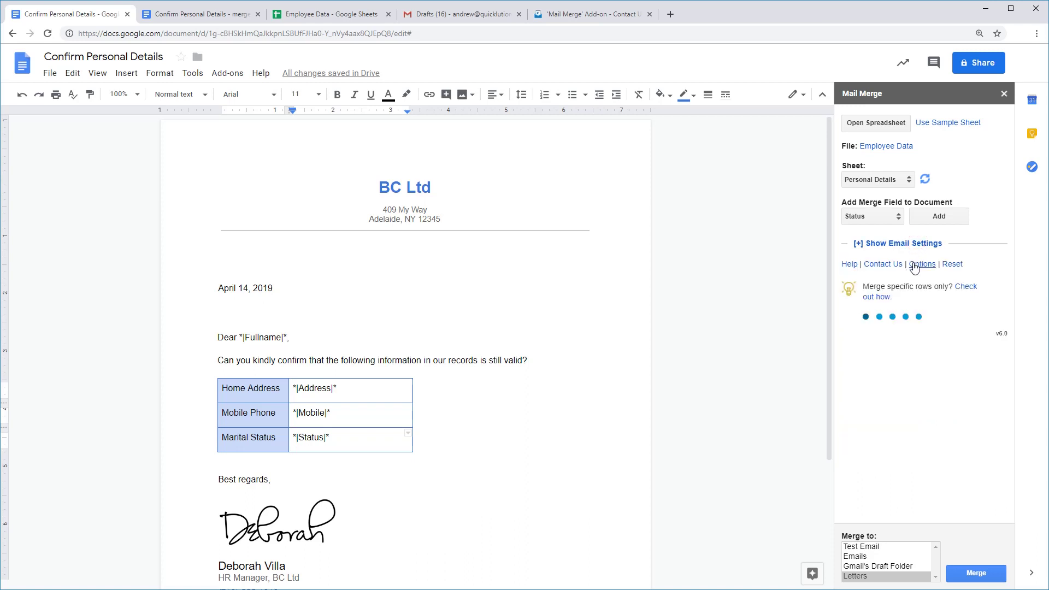
# Try setting Cc to merge from the cc column in the Mail Merge options, and cancel the dialog.
pyautogui.click(921, 266)
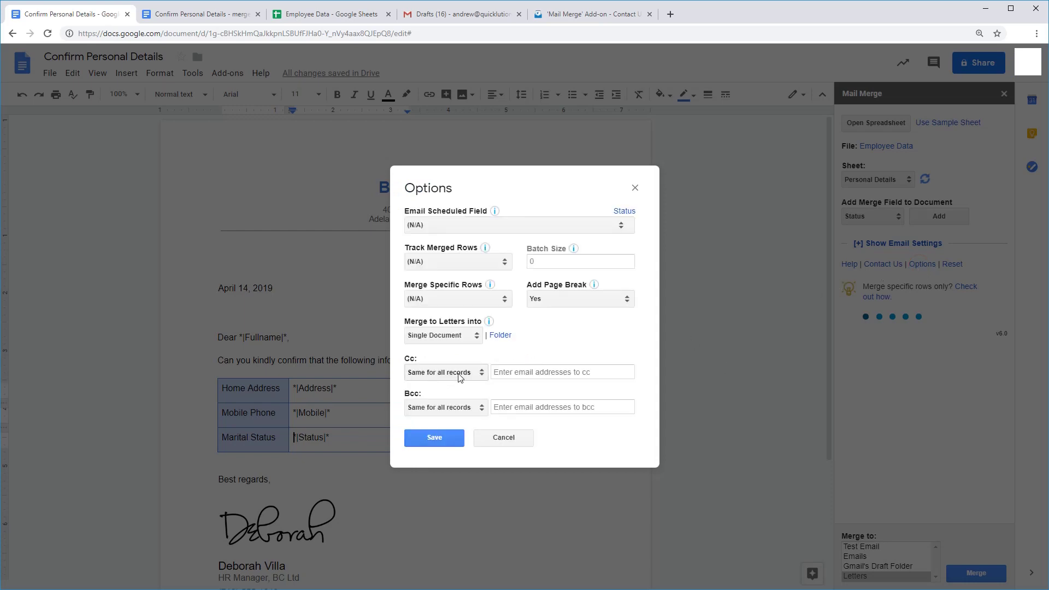
pyautogui.click(459, 372)
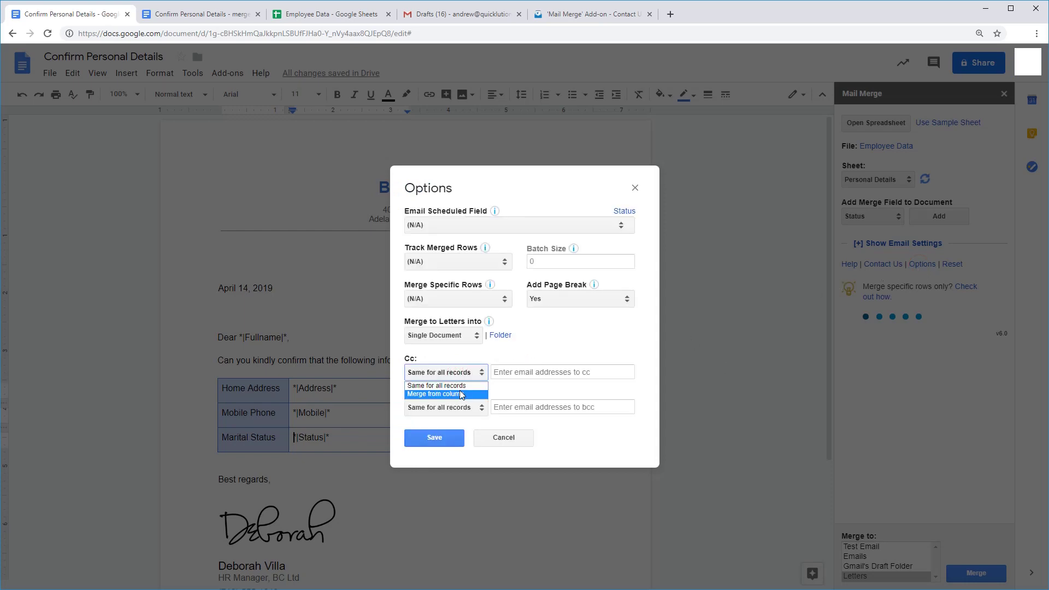
pyautogui.click(461, 394)
pyautogui.click(519, 375)
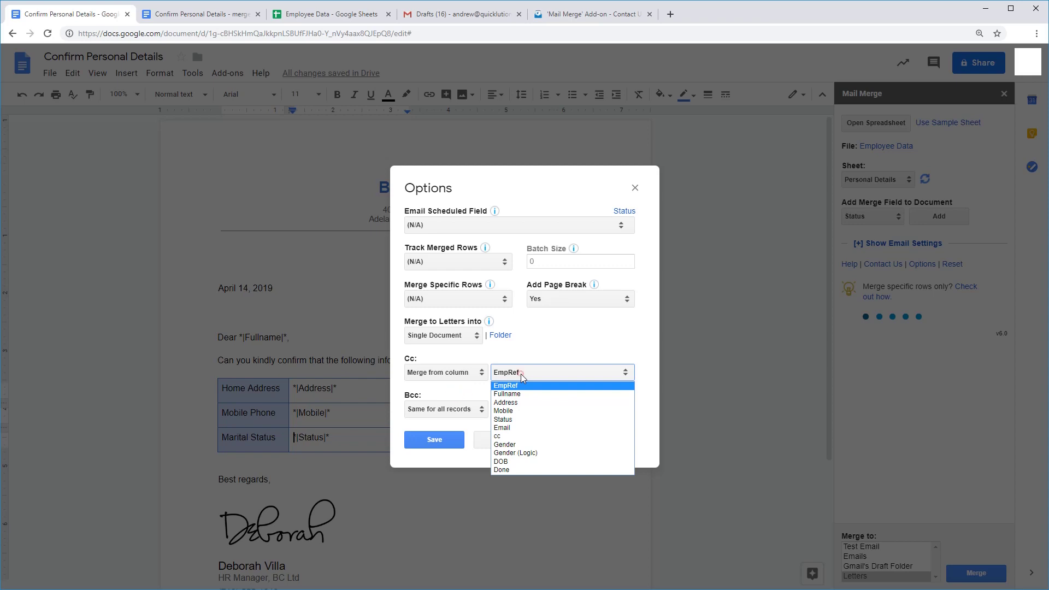
pyautogui.click(507, 437)
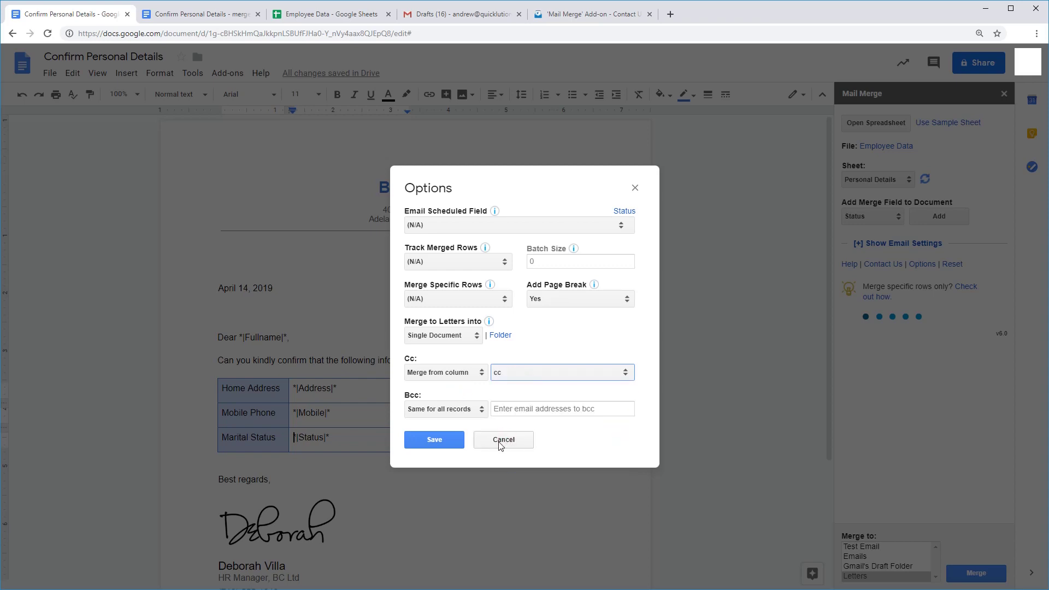
pyautogui.click(503, 443)
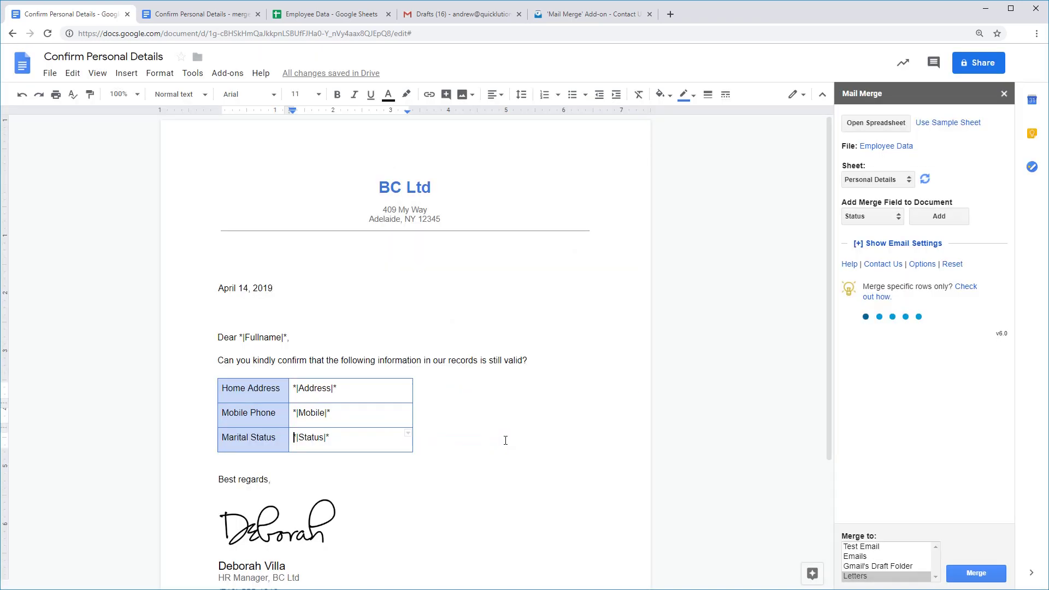
# Switch to the 'Mail Merge' Add-on website, open its home page and look over the Help (FAQ) topics.
pyautogui.scroll(-2, 510, 421)
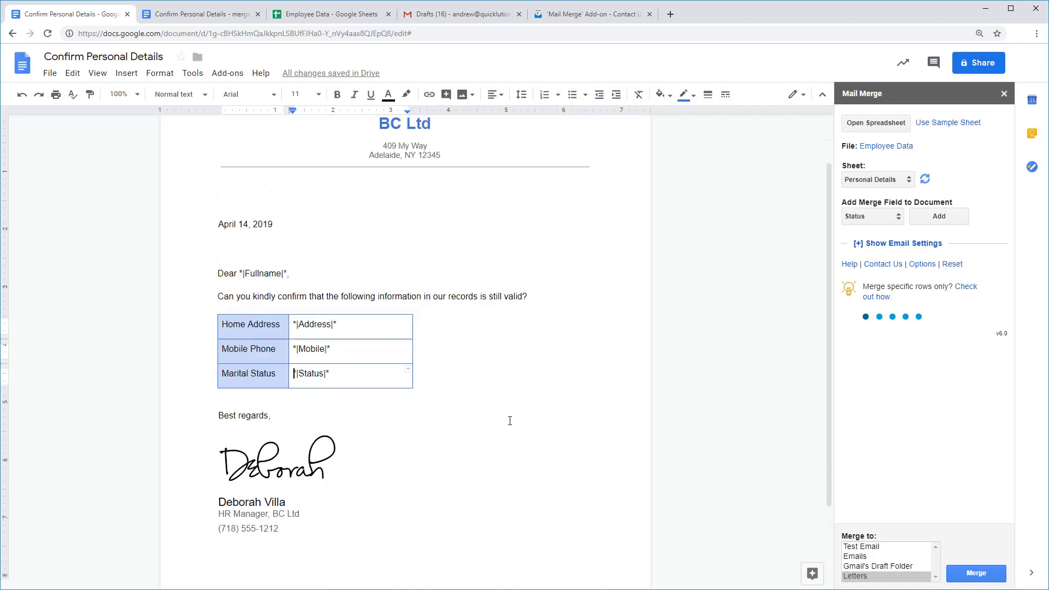
pyautogui.click(568, 14)
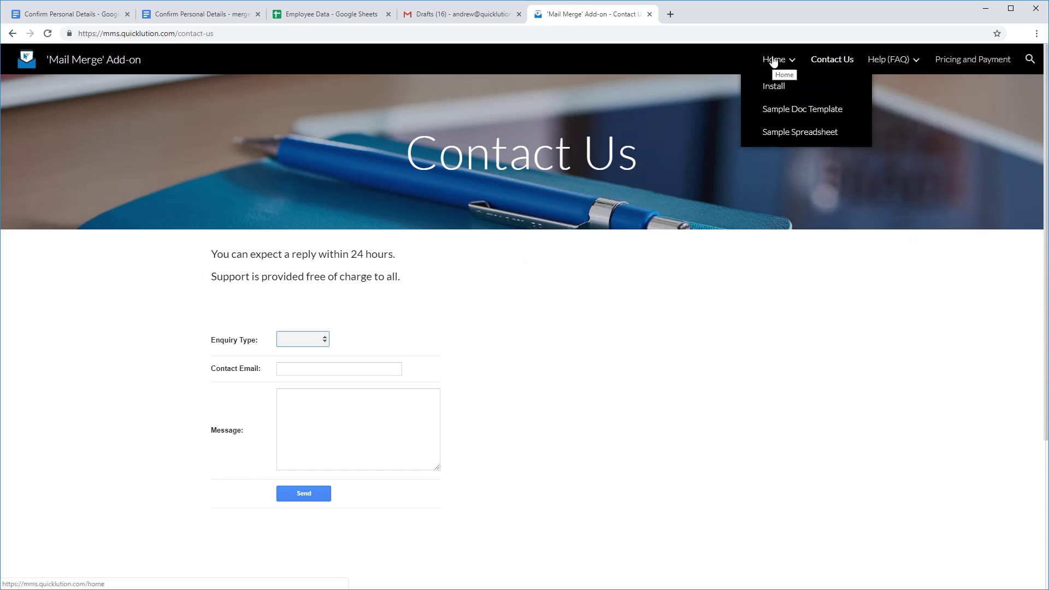
pyautogui.click(773, 59)
pyautogui.moveTo(876, 62)
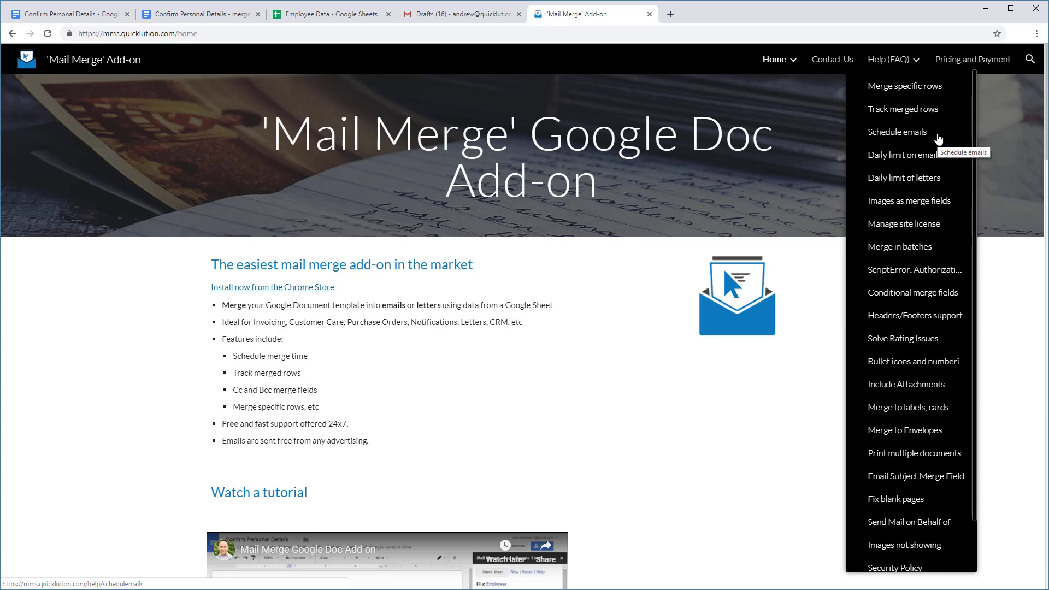
pyautogui.click(704, 422)
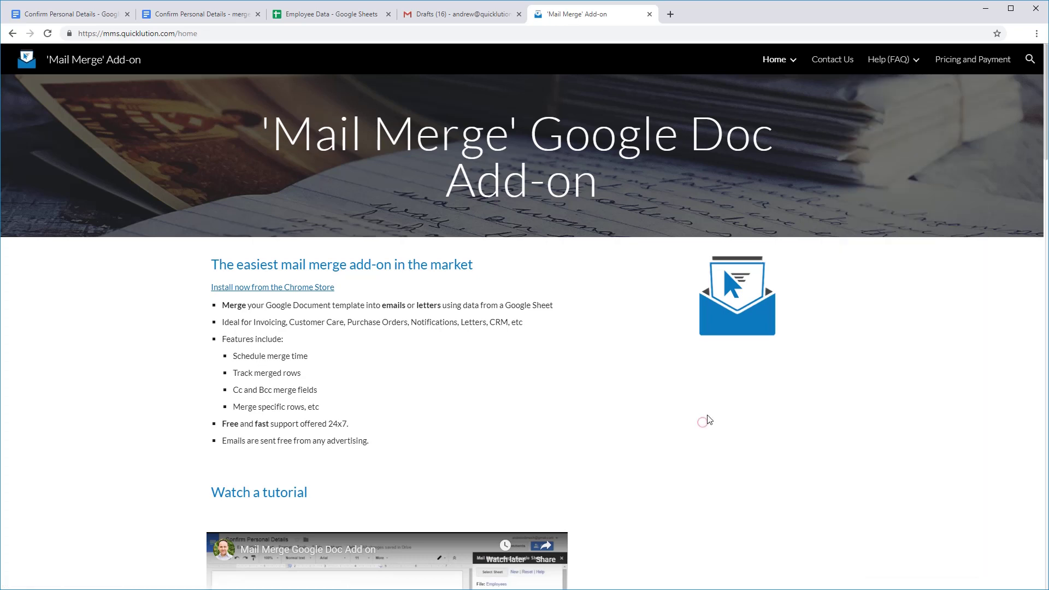
# Look through the tutorial and customer sections of the add-on's home page and open the Contact Us page.
pyautogui.scroll(-7, 704, 422)
pyautogui.scroll(-3, 709, 420)
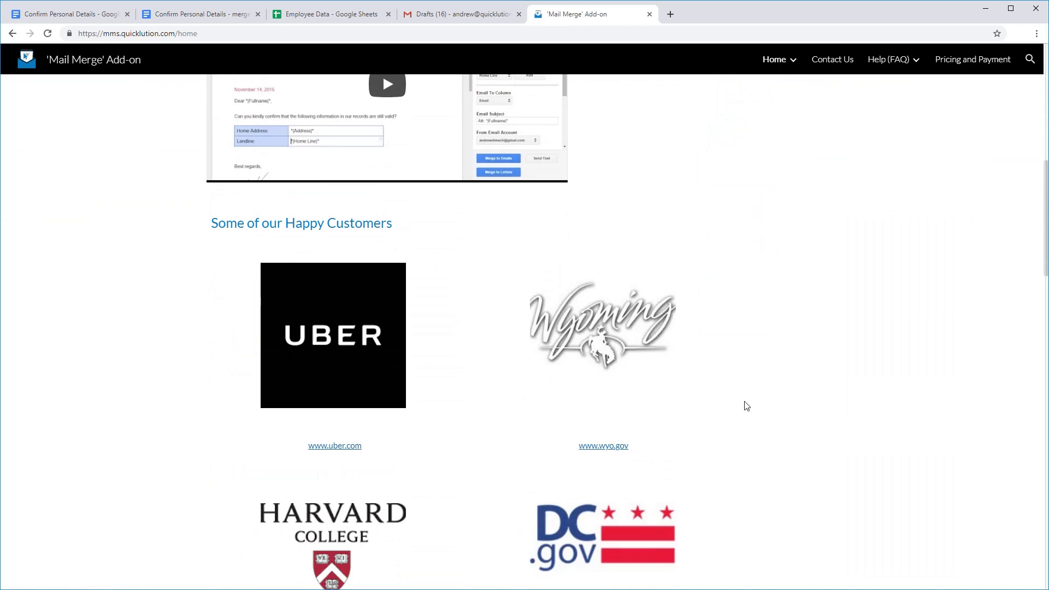
pyautogui.scroll(-2, 745, 407)
pyautogui.scroll(-6, 744, 407)
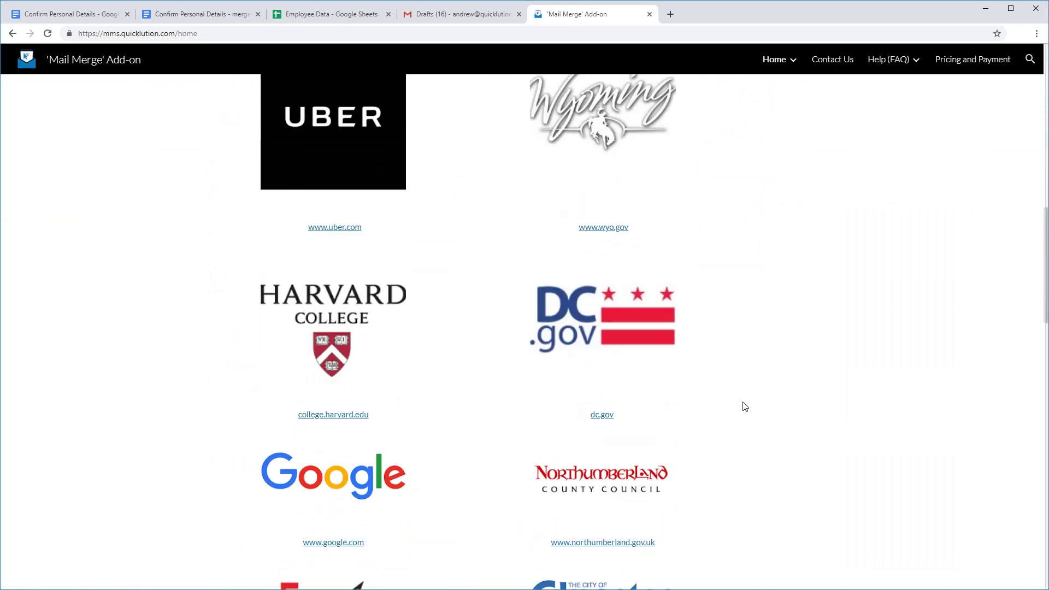
pyautogui.scroll(-6, 745, 406)
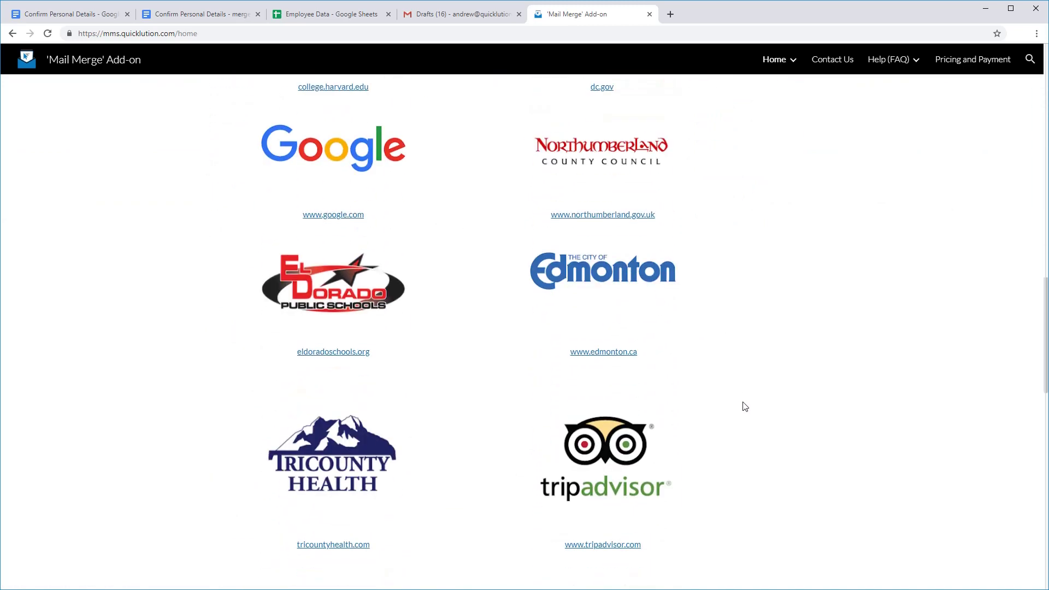
pyautogui.click(815, 68)
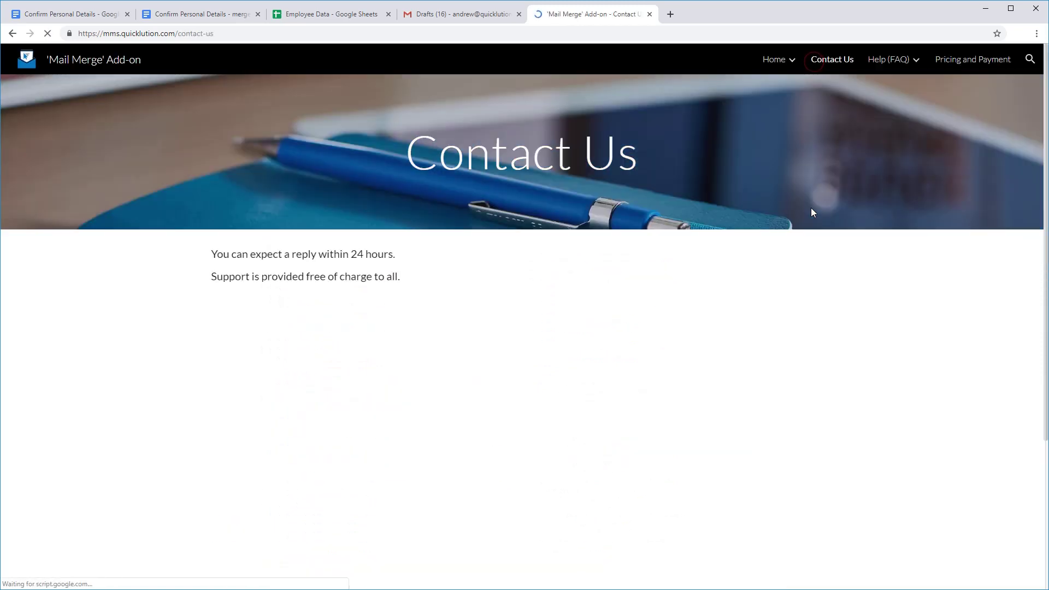